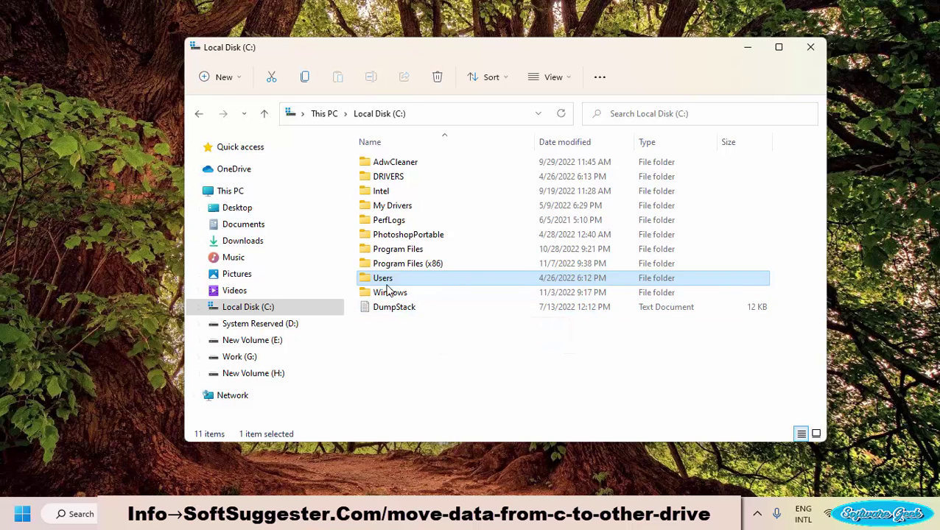
- Browse DRIVERS, Program Files (x86) and Downloads, then return to the Local Disk (C:) listing
click(402, 178)
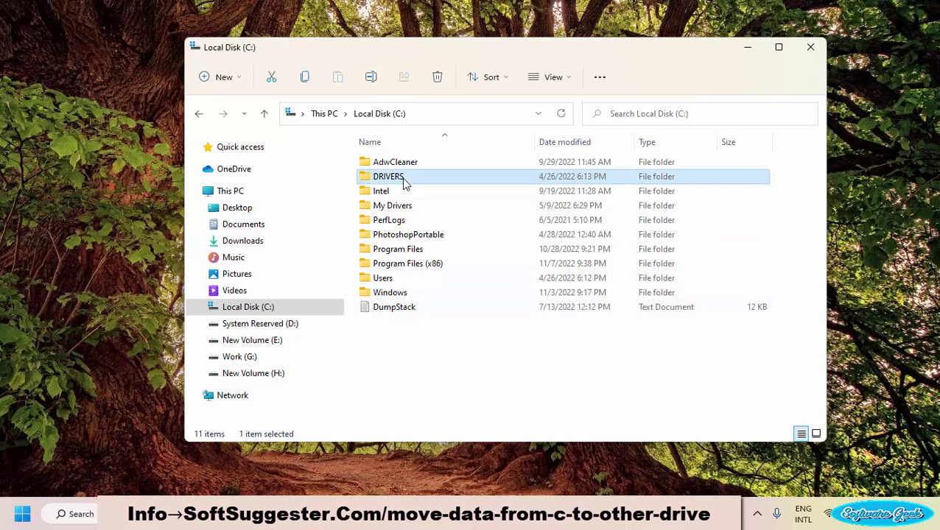
click(405, 263)
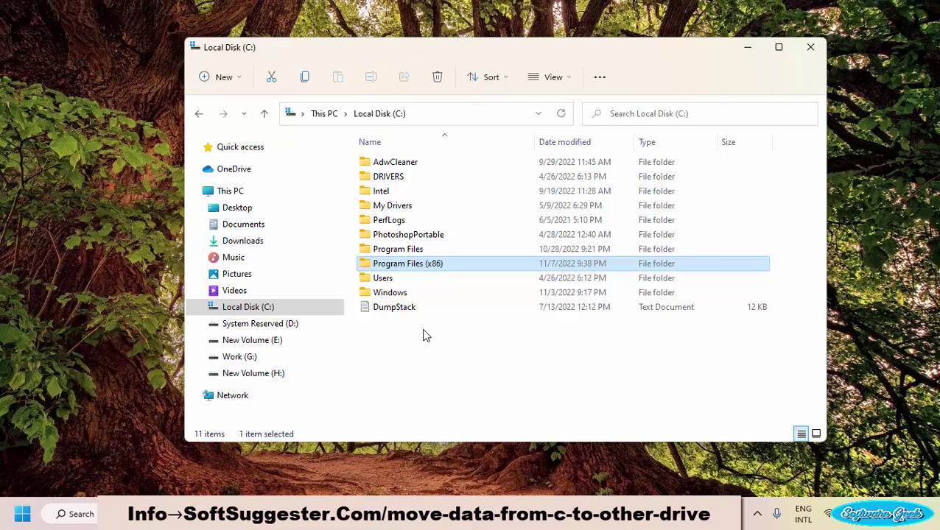
click(748, 49)
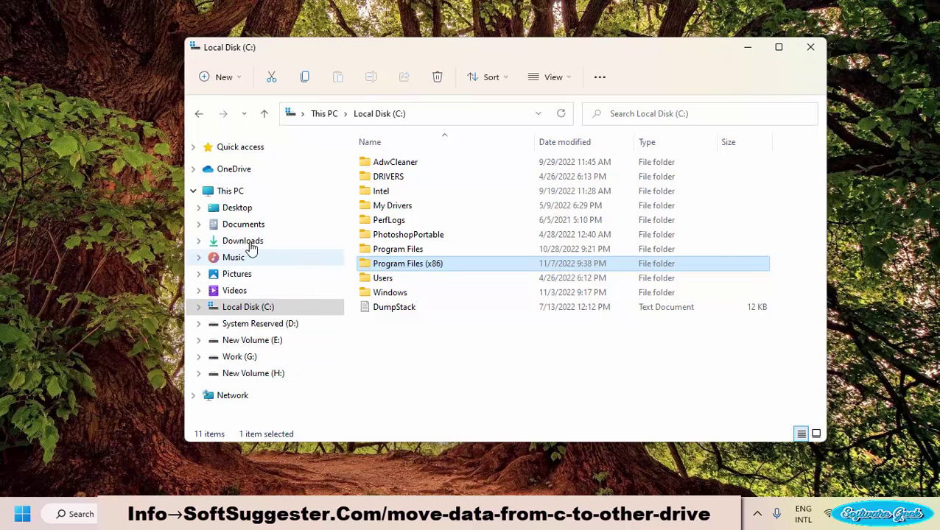
click(249, 244)
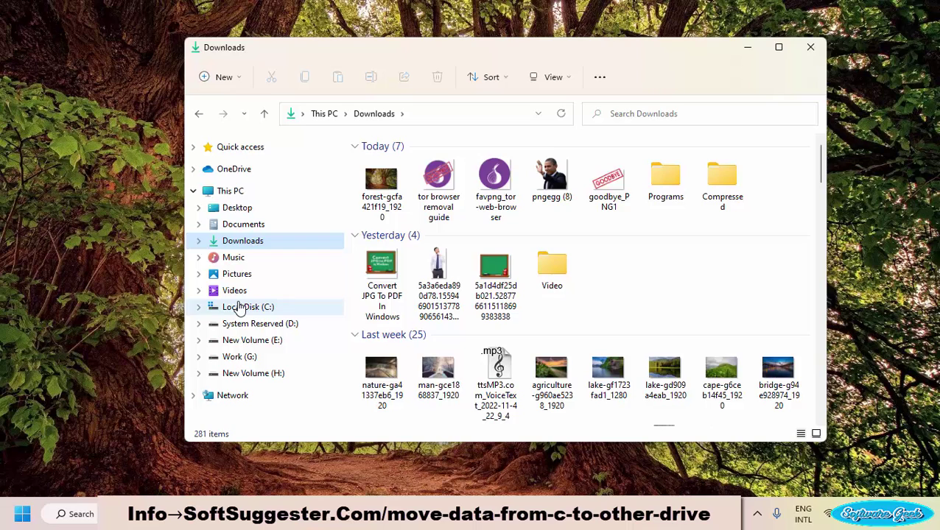
click(240, 308)
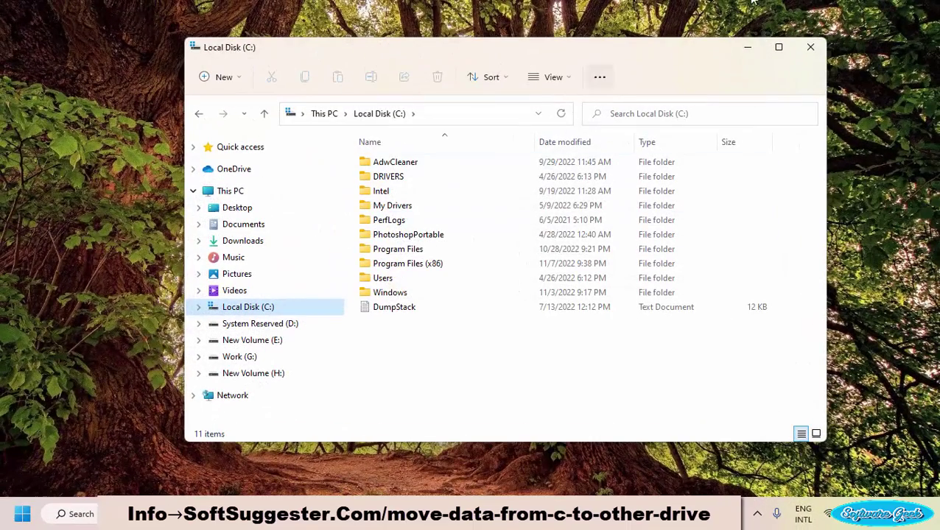
- Copy the My Drivers folder to the clipboard via Show more options, then select Users
click(379, 207)
right_click(378, 207)
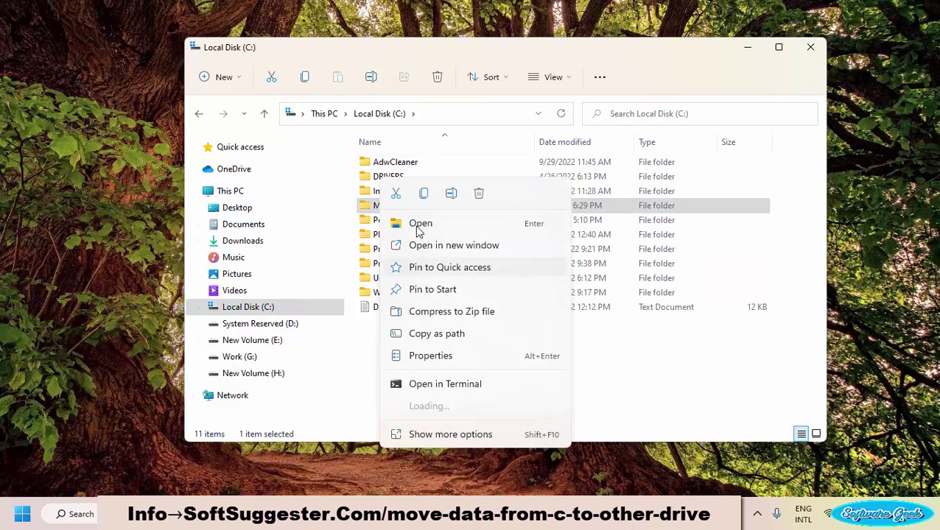
click(435, 434)
click(459, 360)
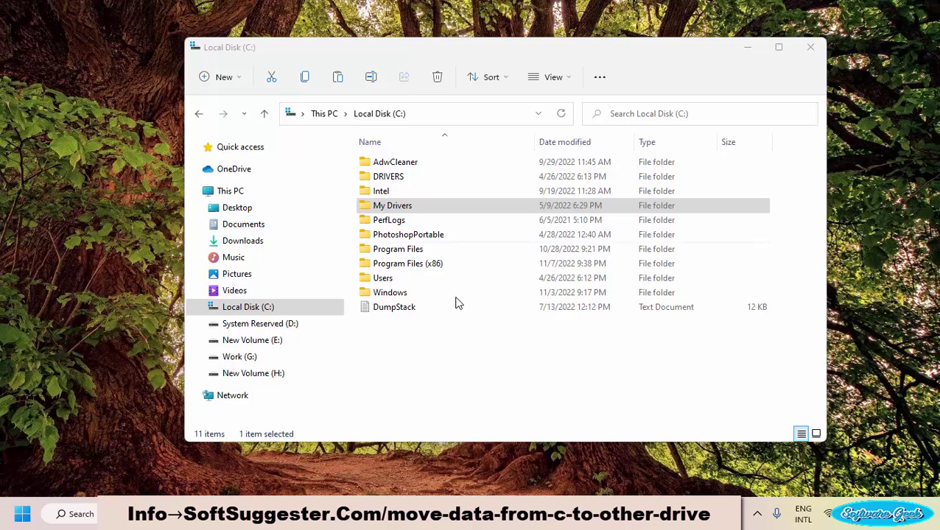
click(398, 280)
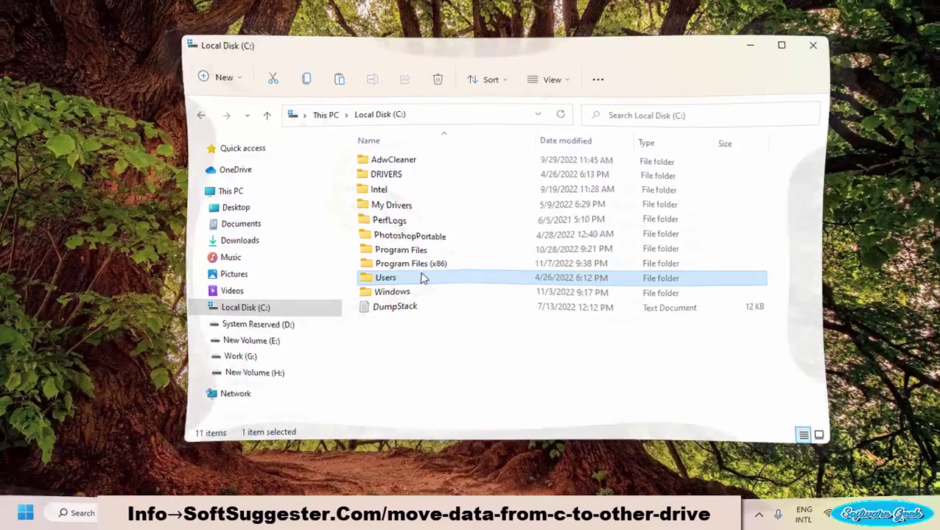
- Open C:\Users, select the user's profile folder, then go back to Local Disk (C:)
double_click(418, 278)
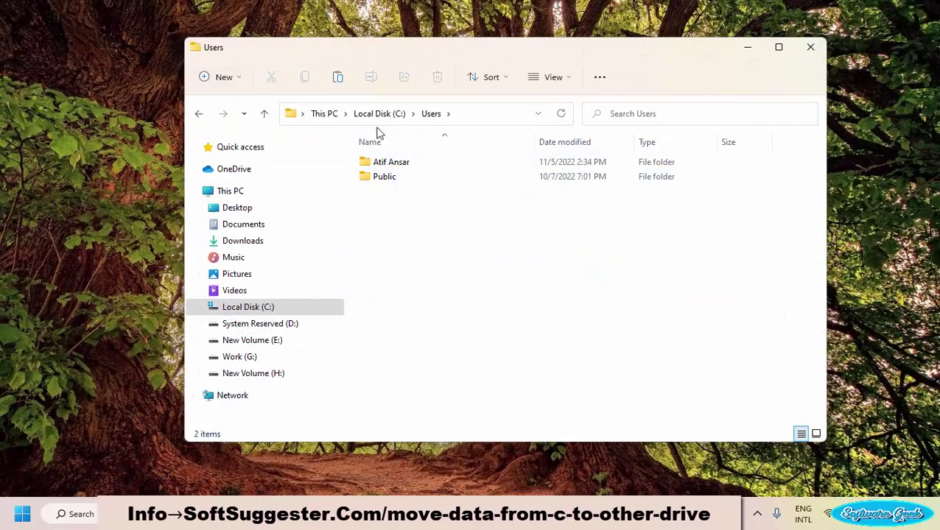
click(378, 164)
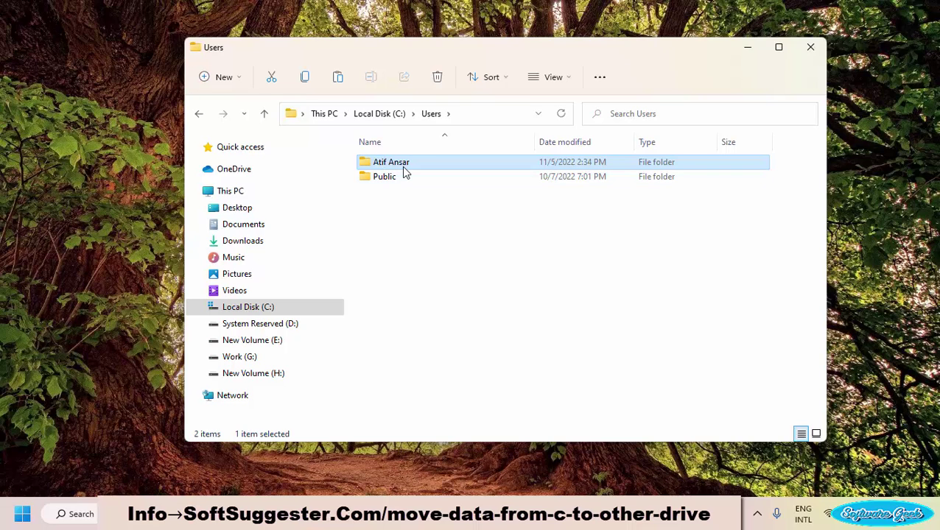
mouse_move(403, 169)
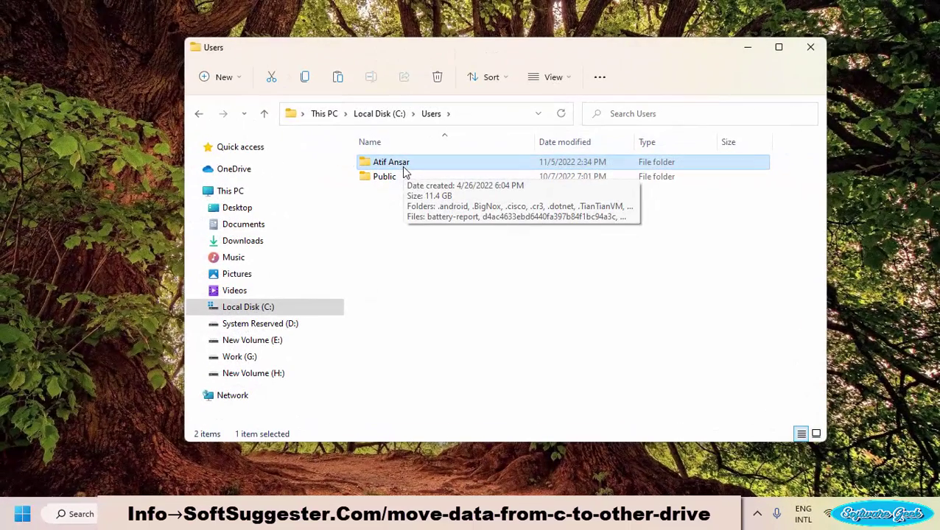
click(241, 307)
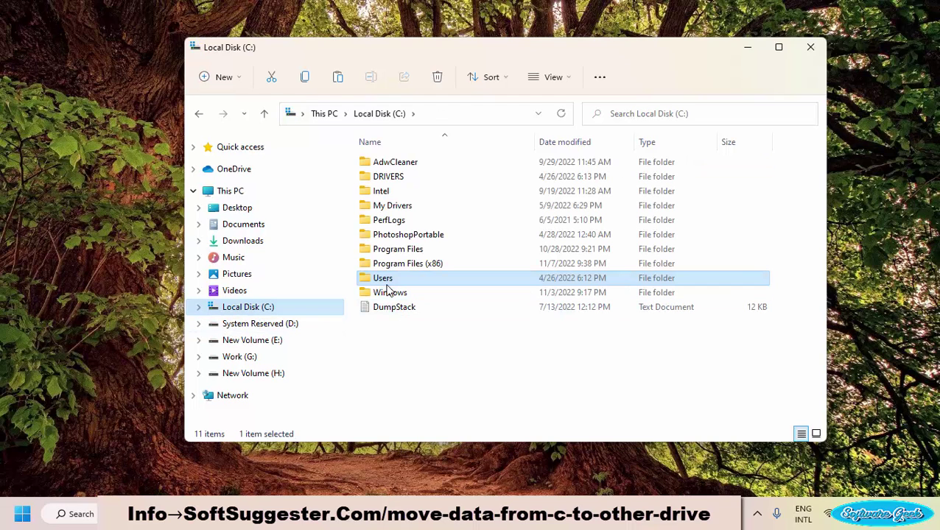
- Reopen Users and copy the user's profile folder via Show more options > Copy
double_click(385, 285)
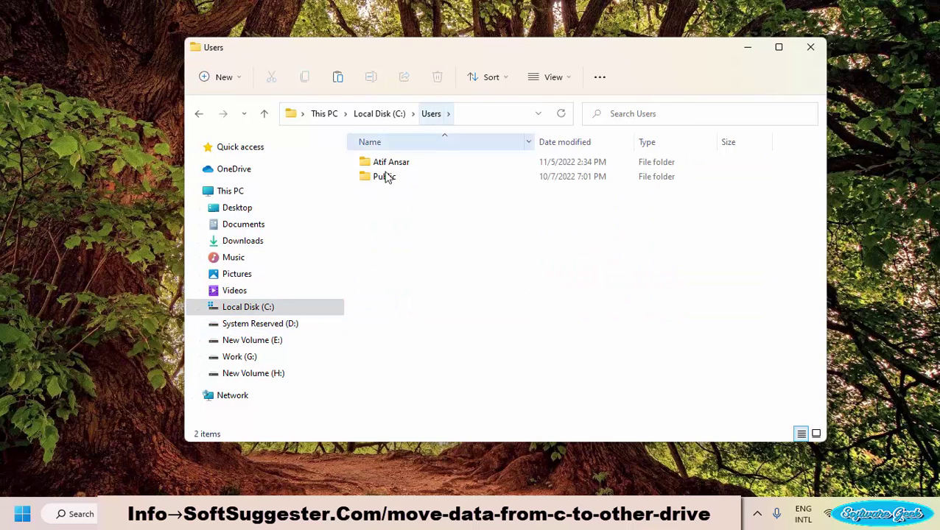
click(395, 162)
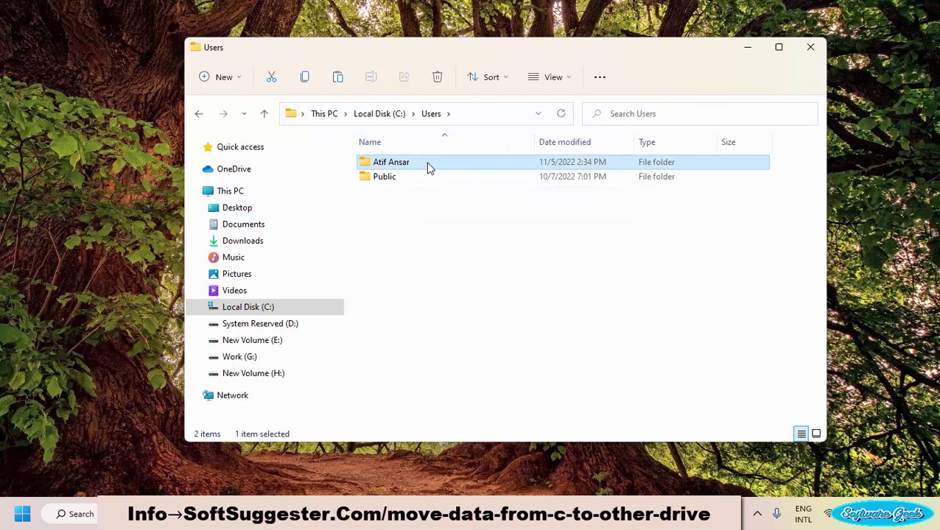
mouse_move(384, 167)
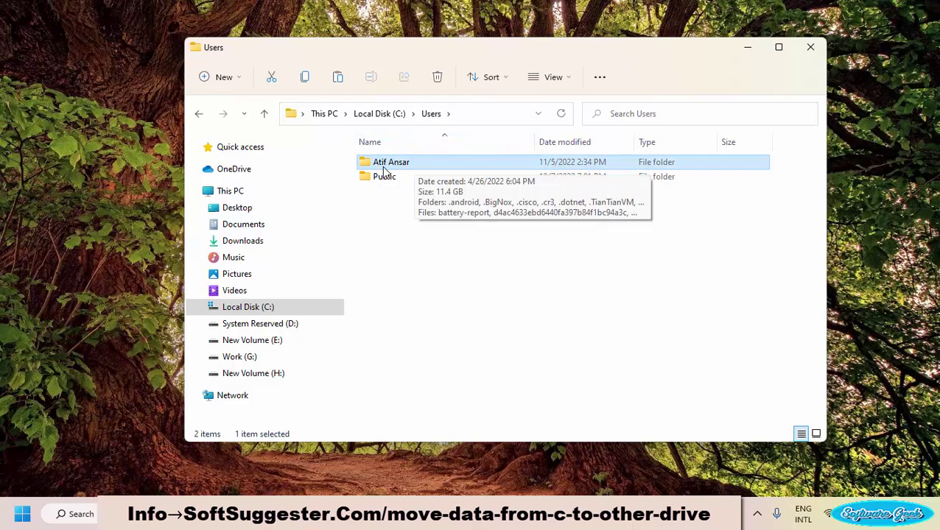
right_click(433, 164)
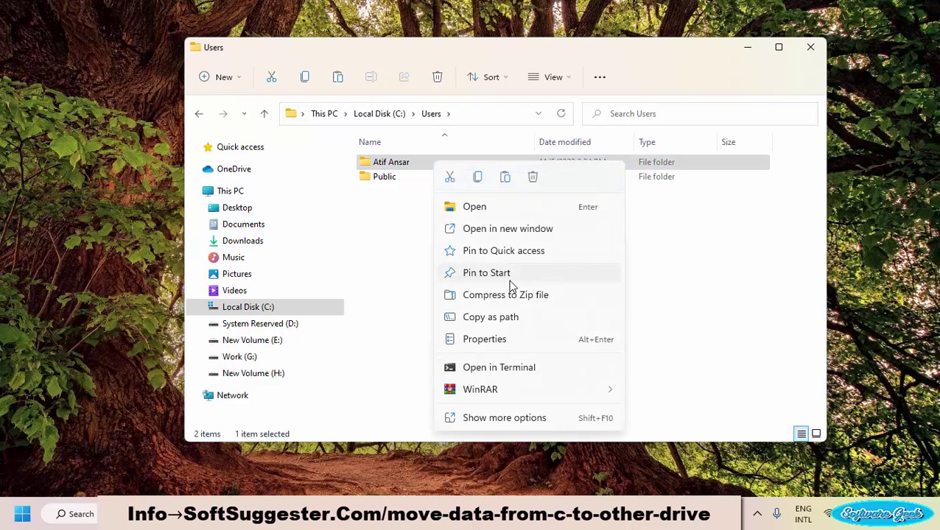
click(472, 420)
click(534, 342)
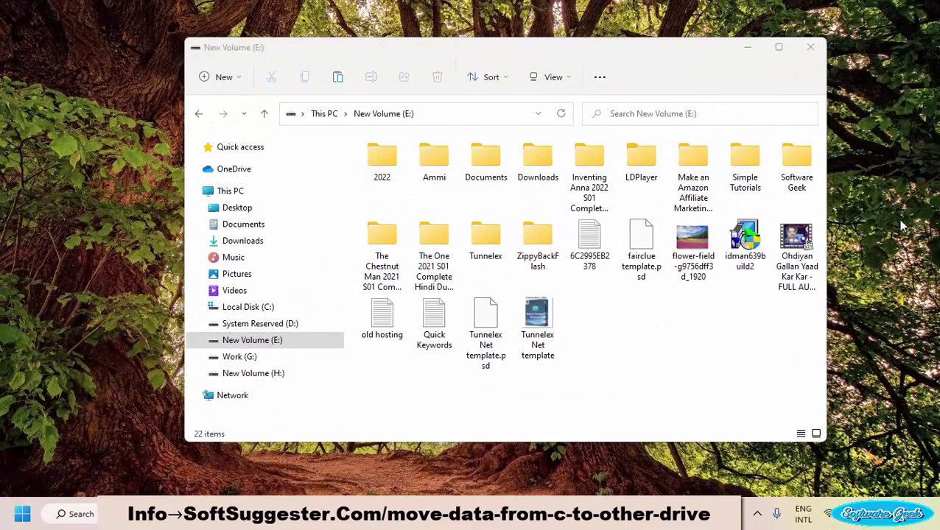
- Bring up and dismiss the full context menu on New Volume (E:), then minimize Explorer
click(625, 333)
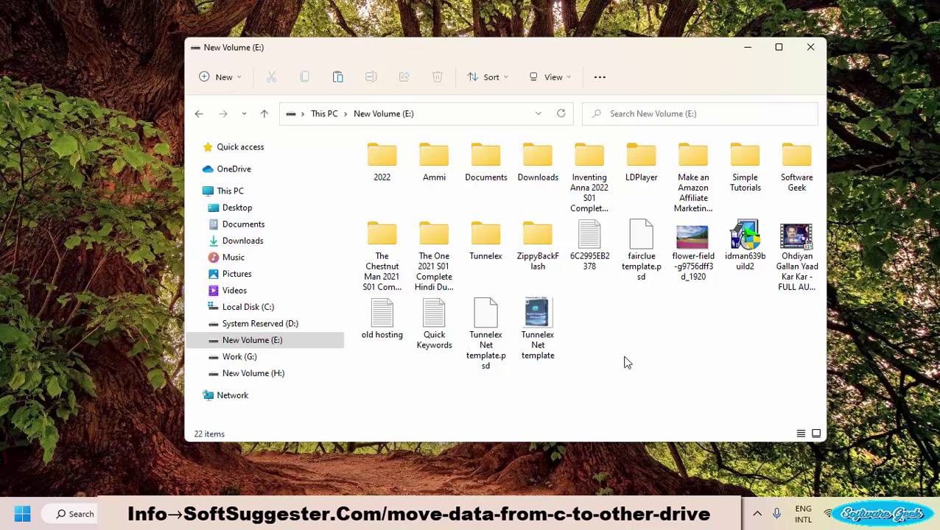
right_click(625, 341)
click(703, 314)
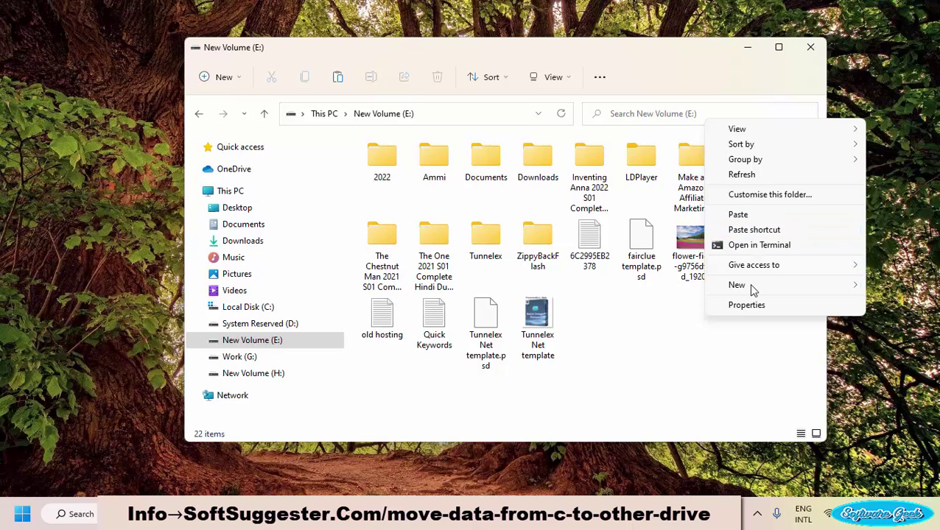
click(625, 322)
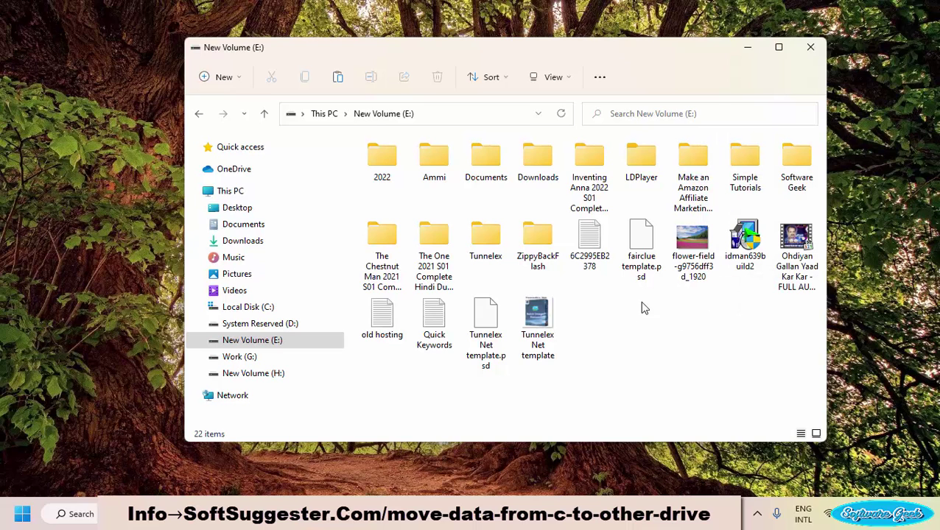
click(746, 48)
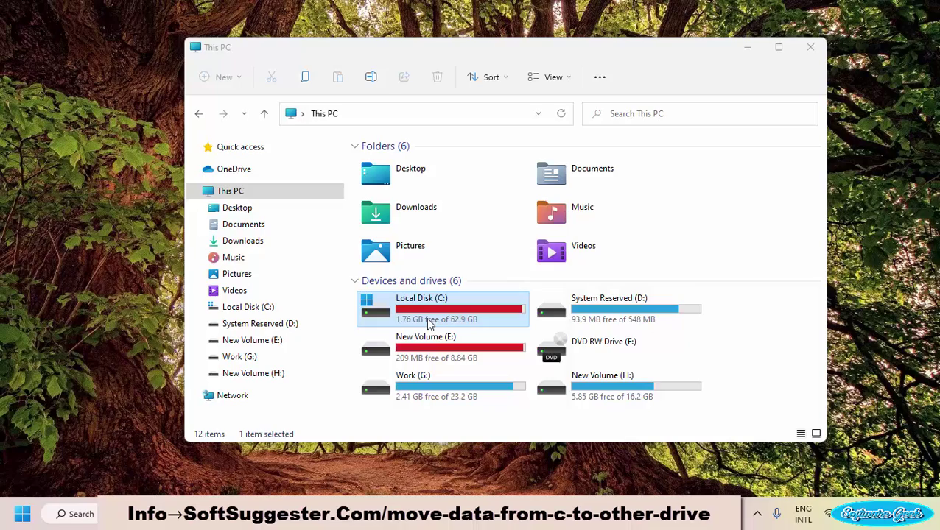
- Go to C:\Users\<profile> and open the full Show more options menu for Documents
double_click(431, 322)
double_click(381, 279)
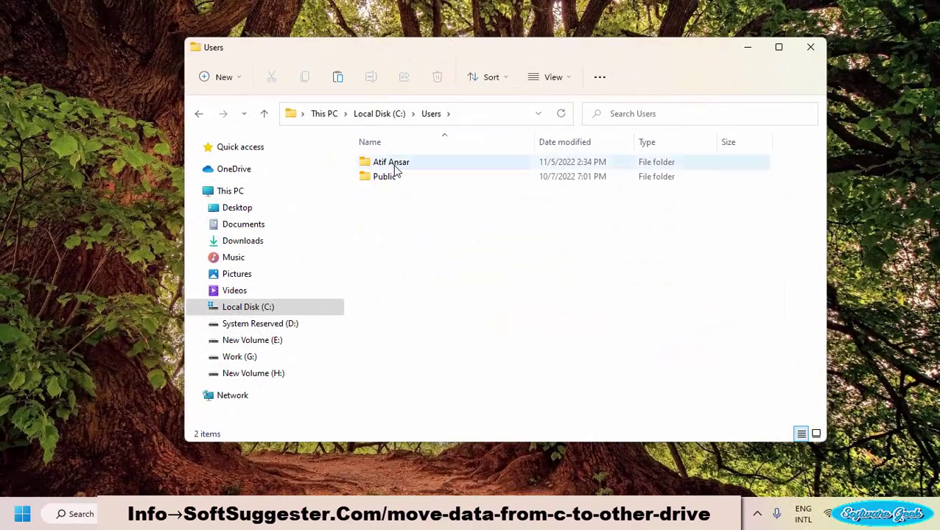
double_click(381, 167)
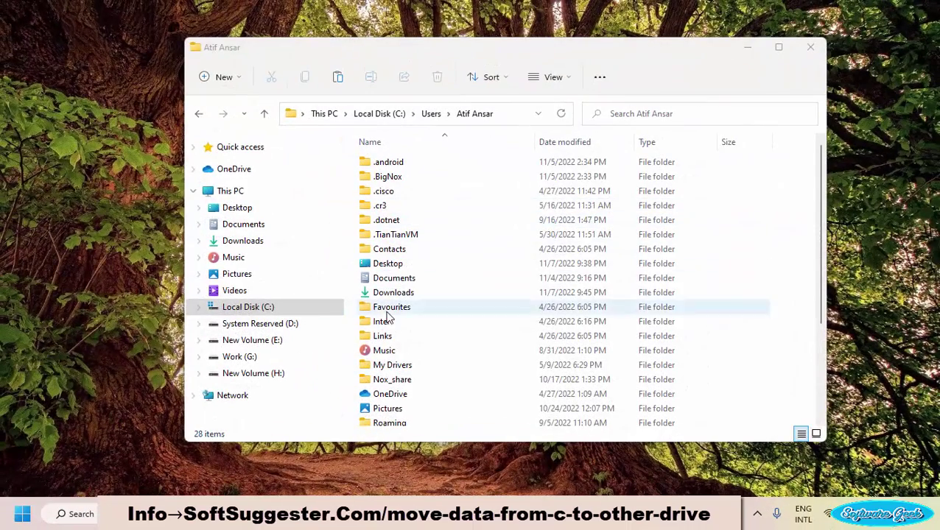
click(395, 281)
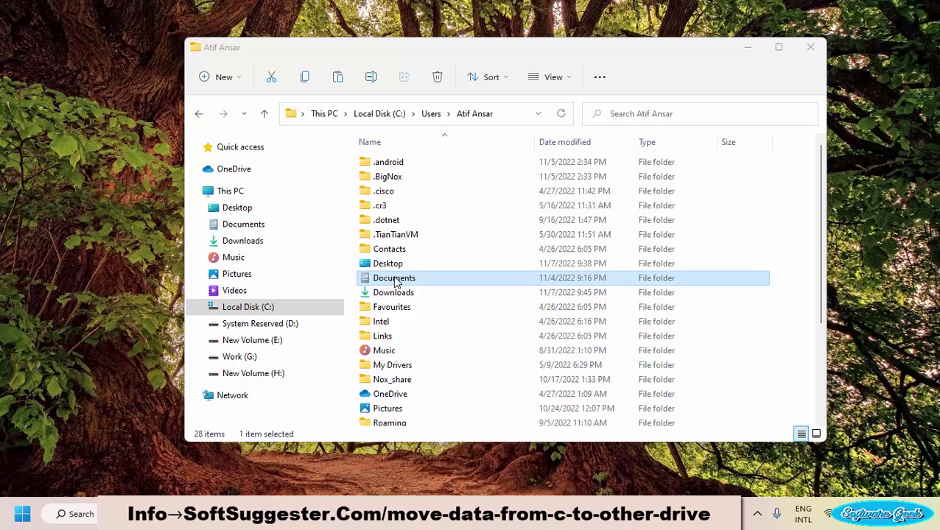
right_click(397, 279)
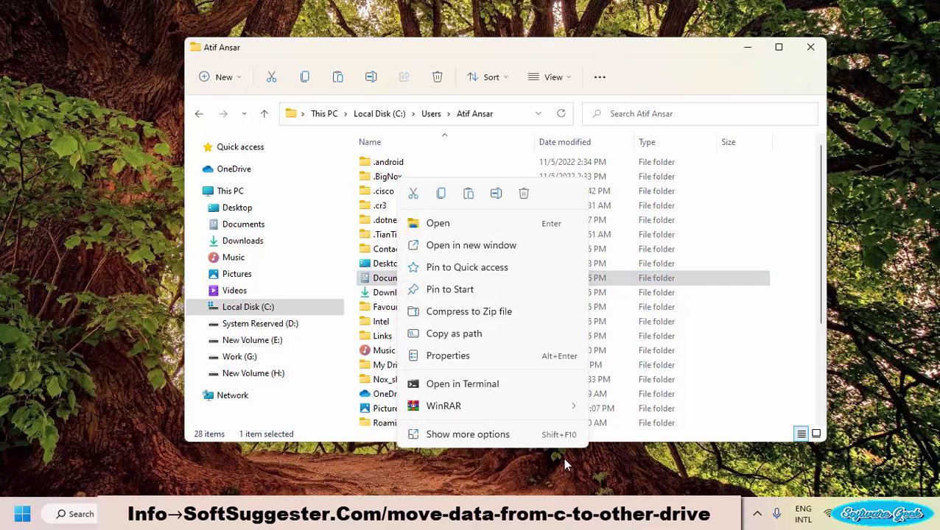
click(518, 437)
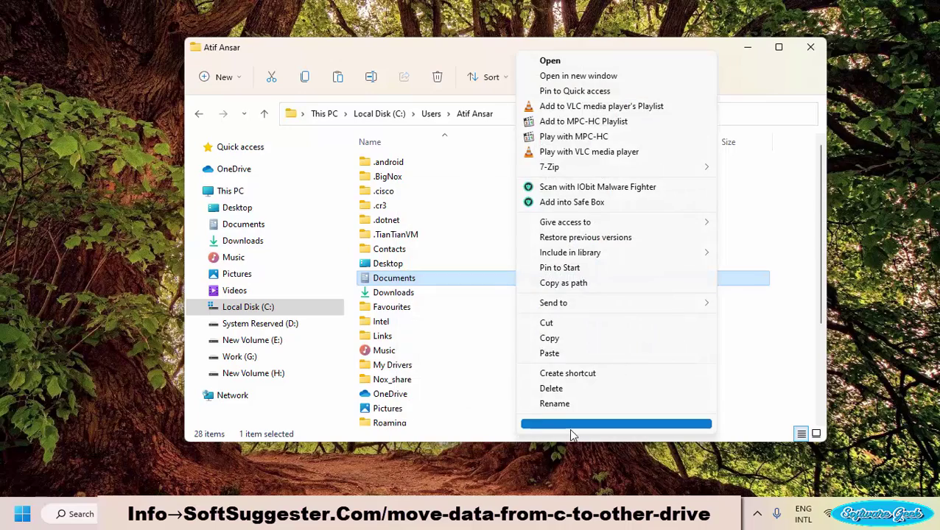
- Move the Documents folder's location to Work (G:) and confirm moving its existing files
click(569, 425)
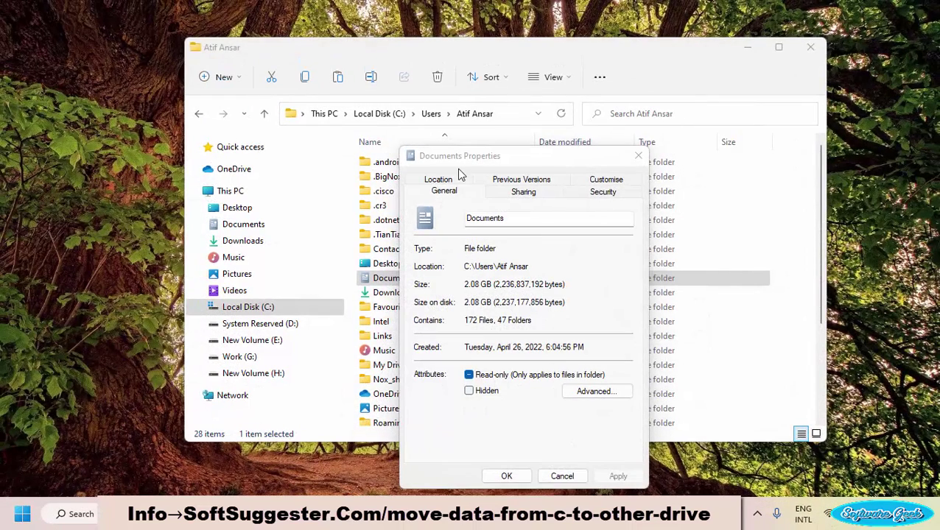
click(437, 187)
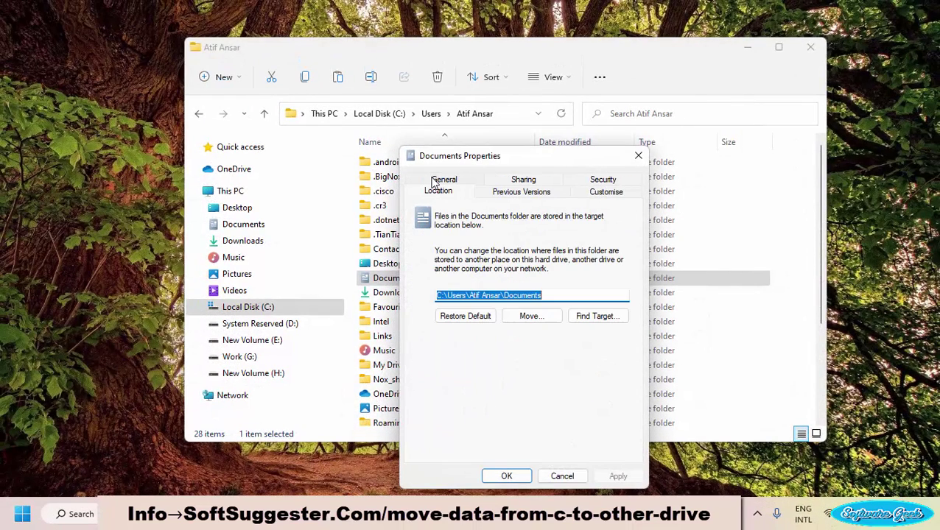
click(521, 315)
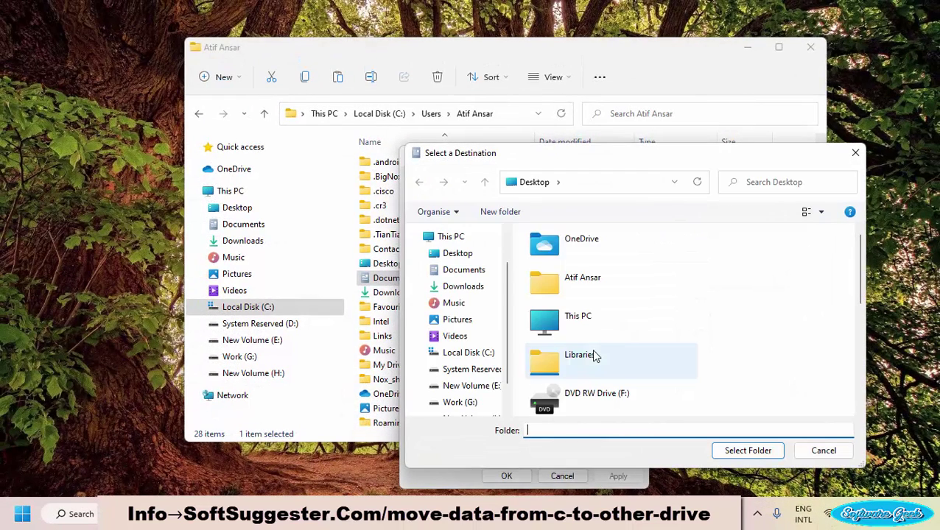
scroll(563, 317, down, 5)
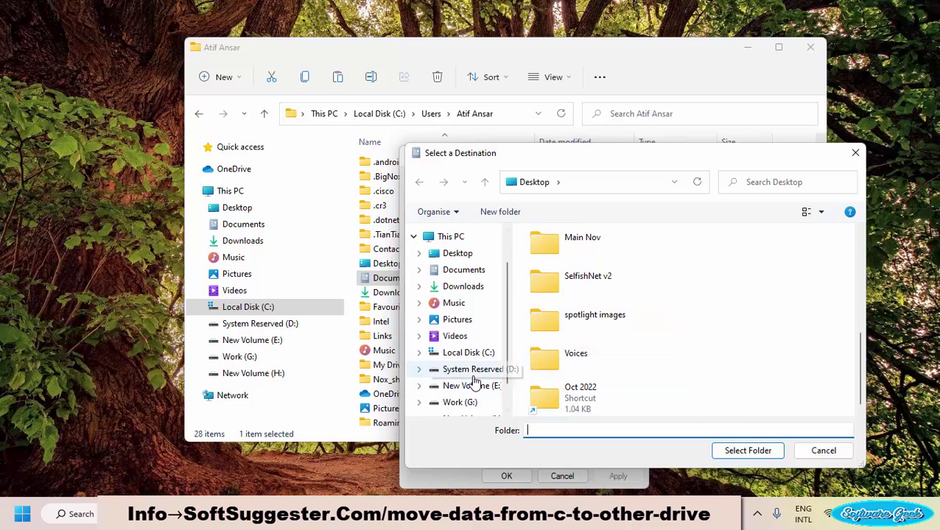
click(446, 406)
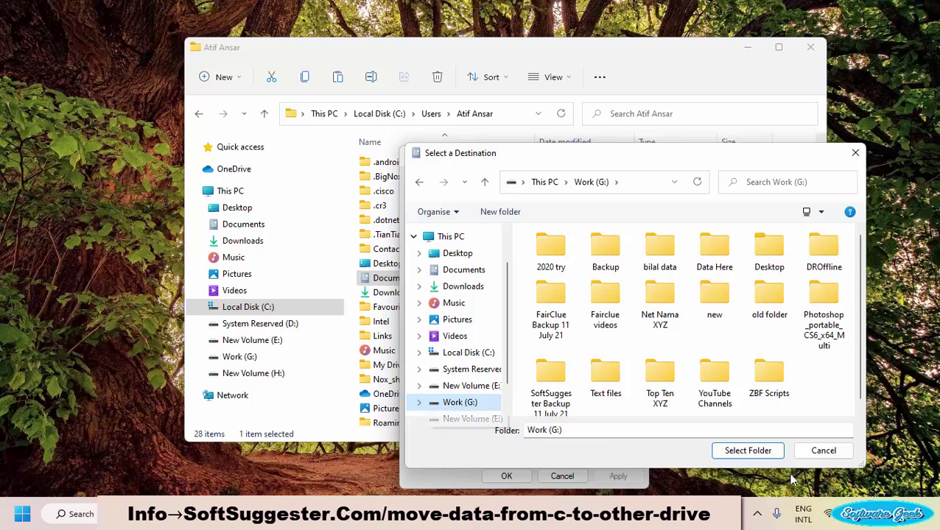
click(747, 450)
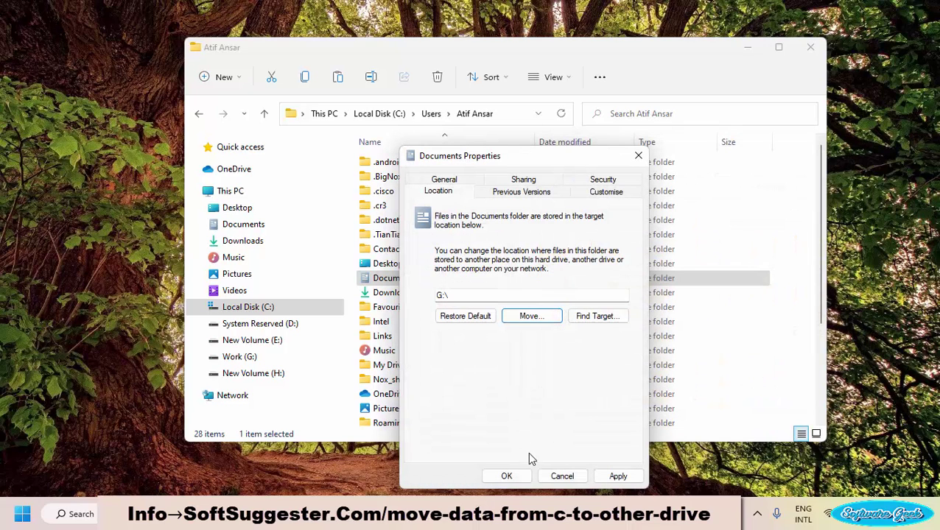
click(507, 475)
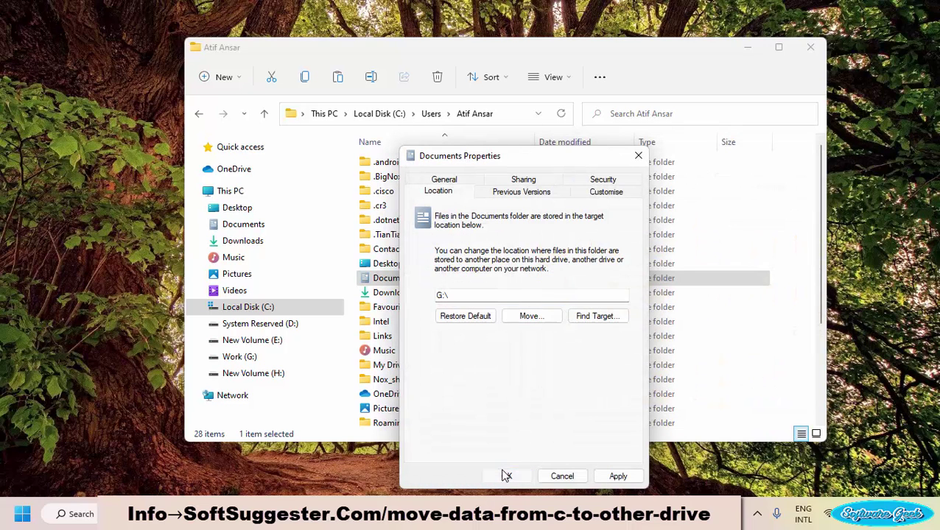
click(517, 285)
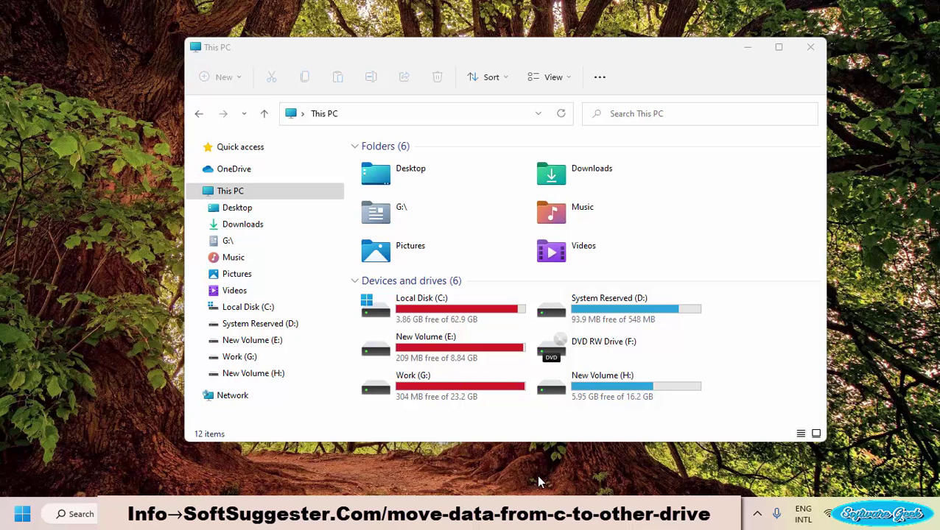
- Open C:\Program Files, then select the robocopy and mklink lines in Notepad2
double_click(434, 311)
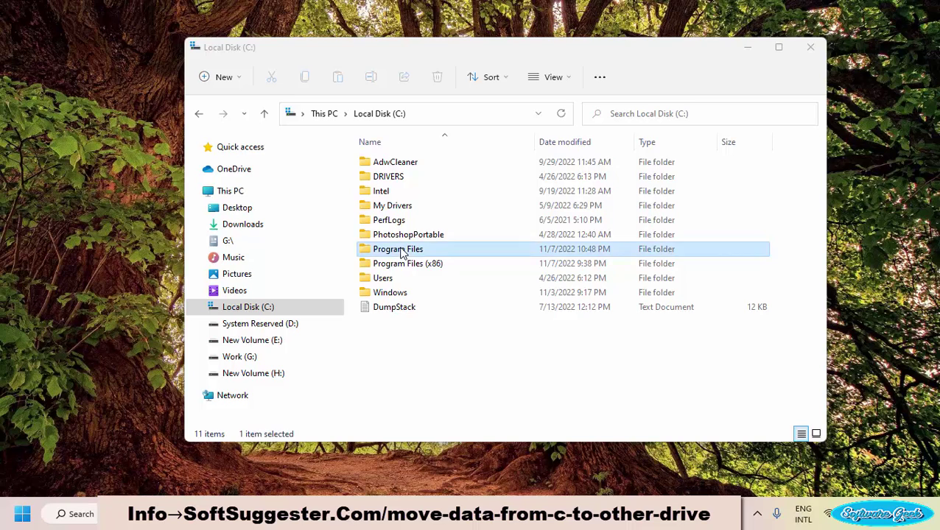
double_click(401, 251)
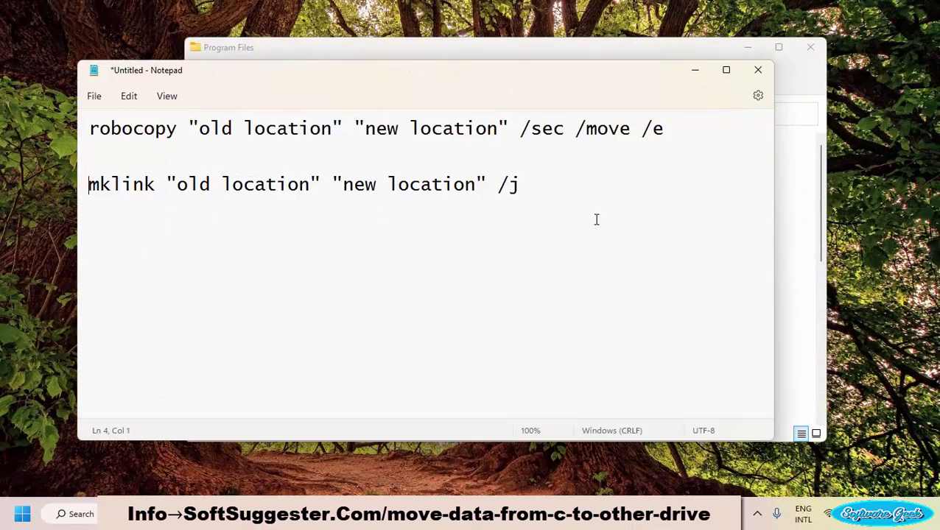
drag(536, 170, 186, 182)
drag(690, 133, 22, 99)
drag(587, 182, 118, 183)
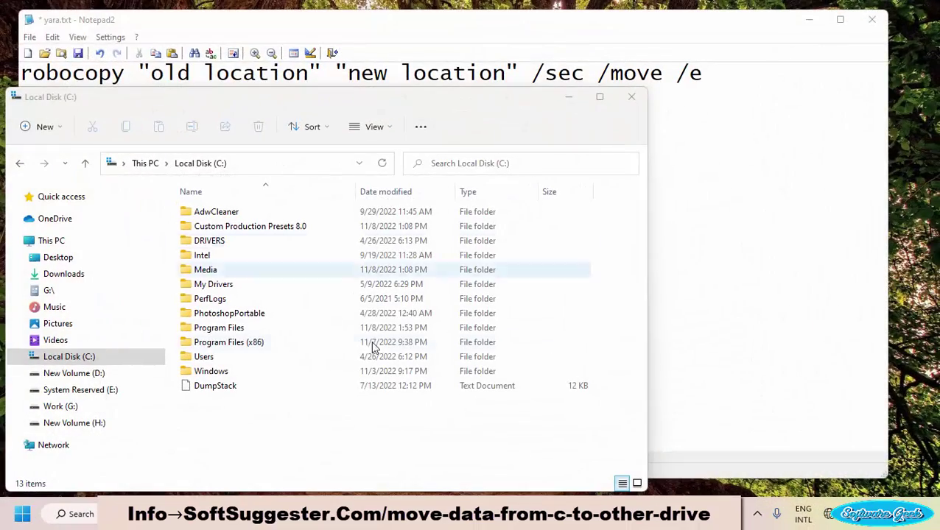
- Cut the C:\Program Files\CCleaner path from Explorer's address bar
double_click(214, 329)
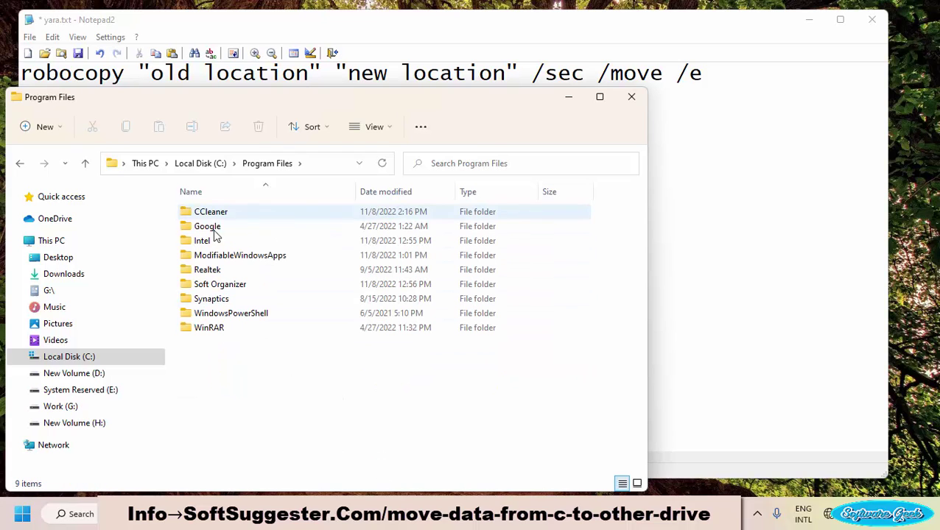
double_click(233, 210)
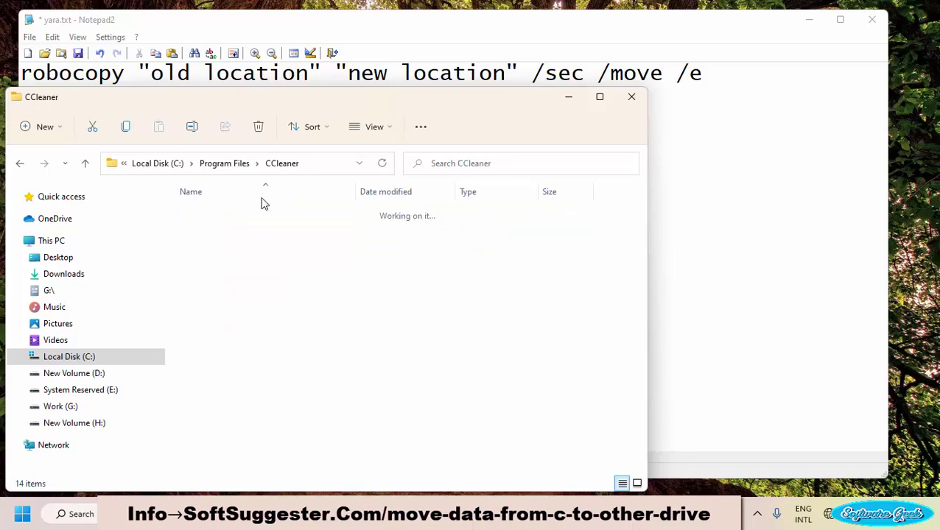
click(322, 168)
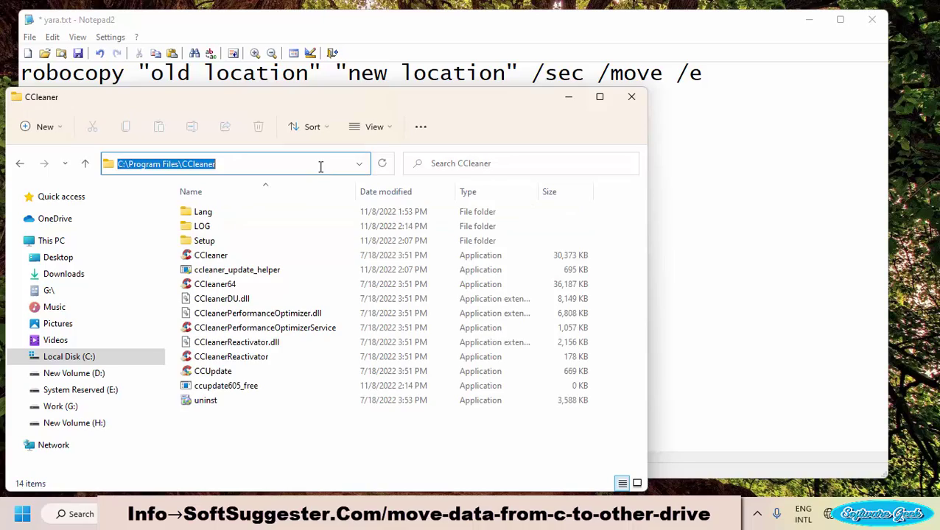
right_click(321, 168)
click(251, 203)
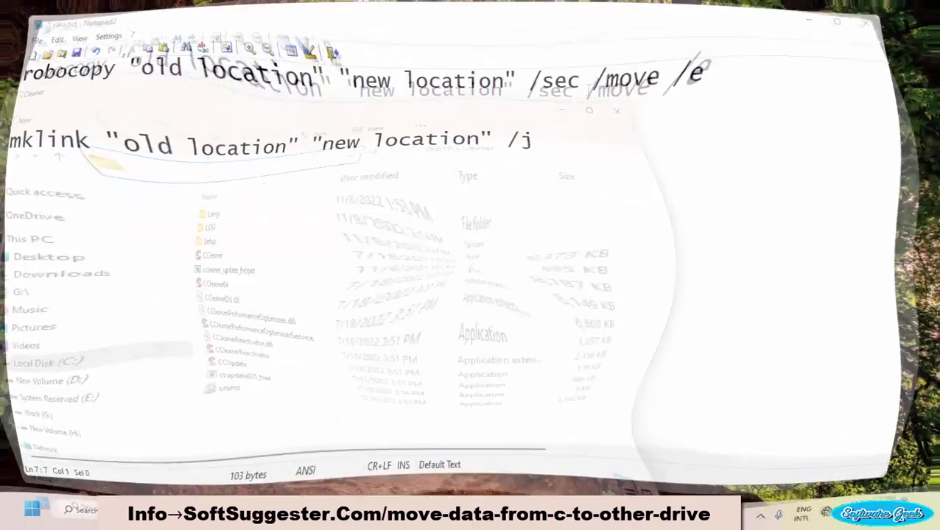
- Paste C:\Program Files\CCleaner over the robocopy 'old location' placeholder in Notepad2
mouse_move(154, 78)
mouse_down()
mouse_move(310, 85)
mouse_move(151, 72)
mouse_up()
right_click(310, 85)
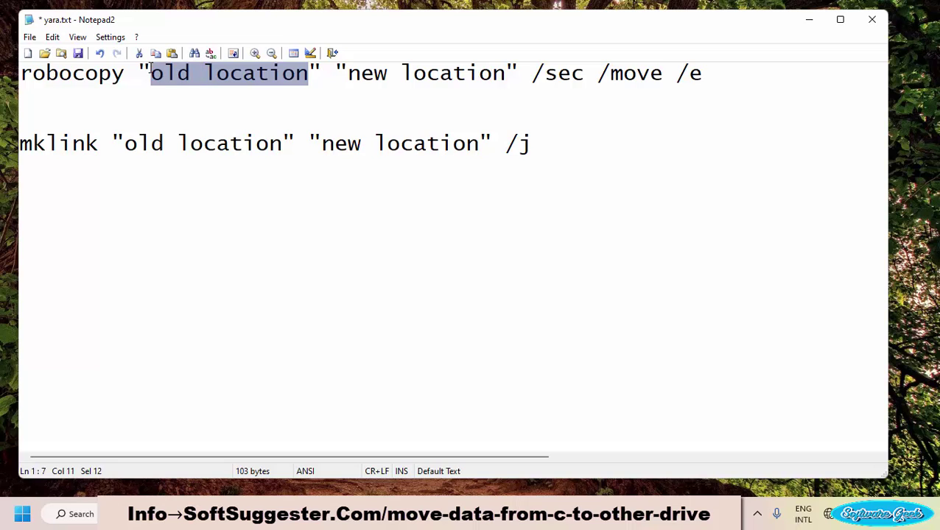
right_click(209, 87)
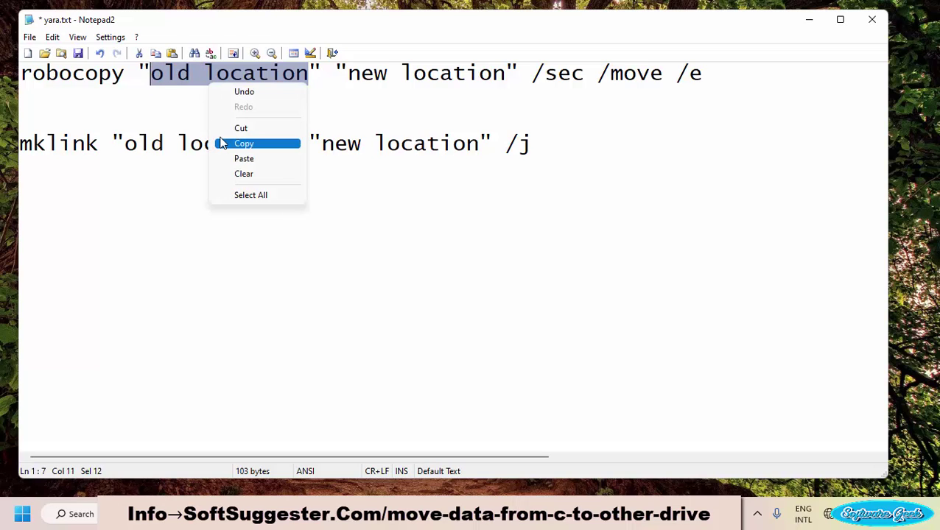
click(281, 158)
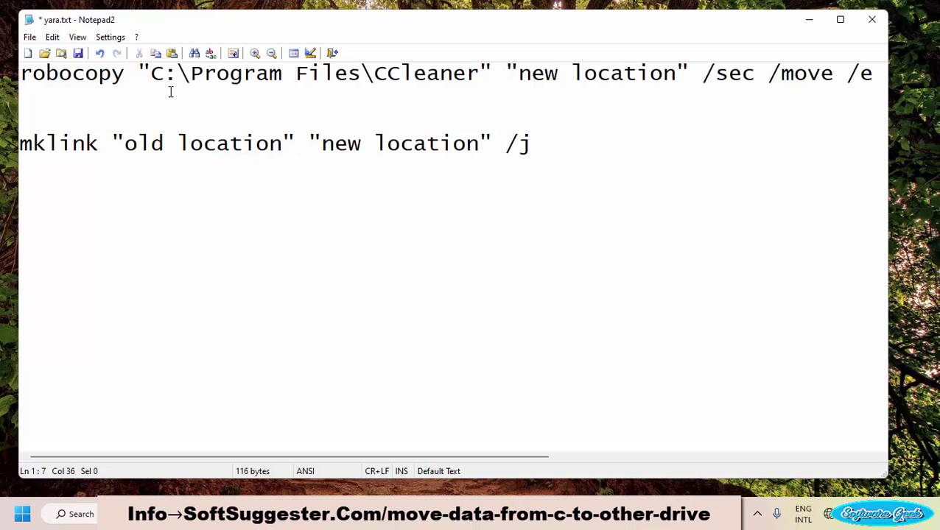
drag(146, 66, 139, 64)
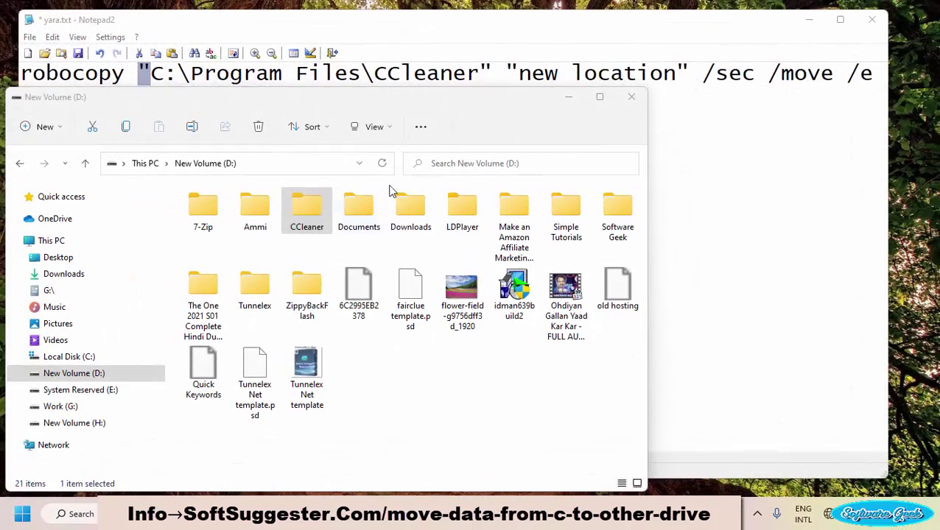
- Cut the D:\CCleaner path and select the robocopy 'new location' placeholder in Notepad2
click(310, 230)
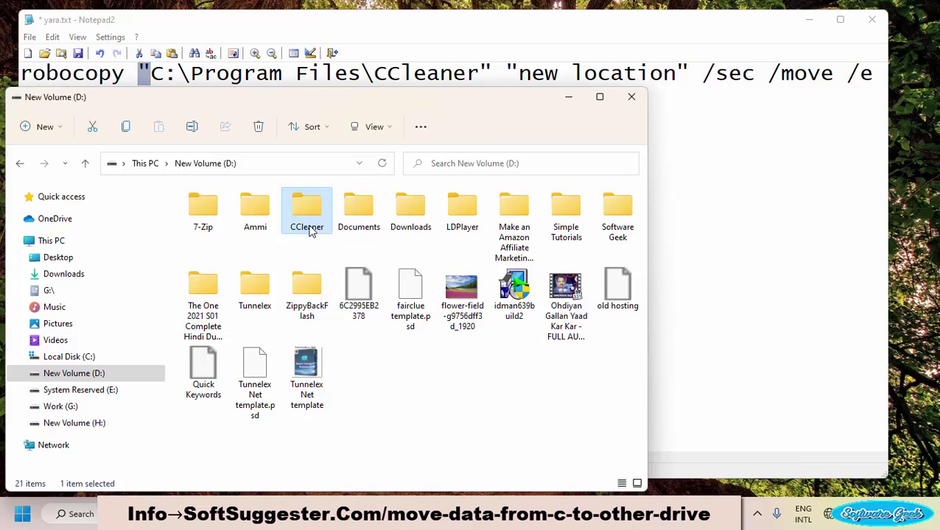
click(312, 229)
double_click(312, 205)
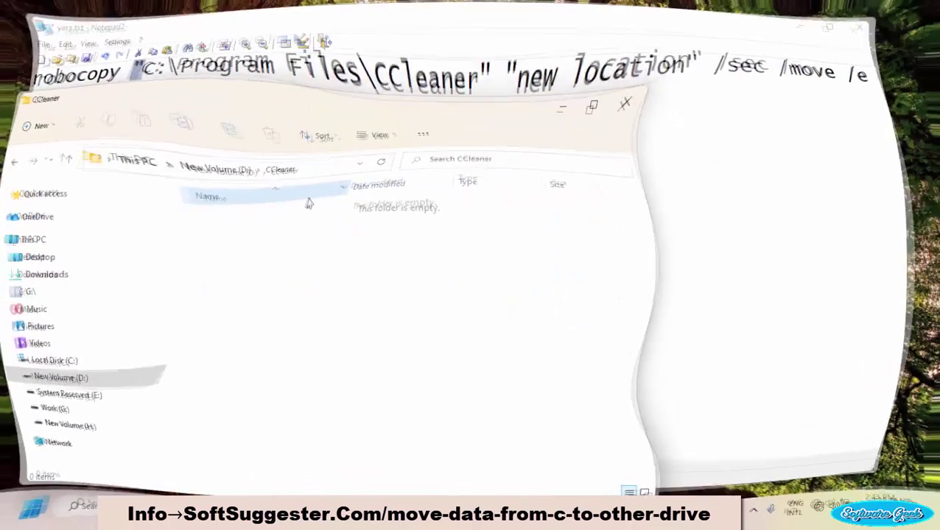
click(308, 165)
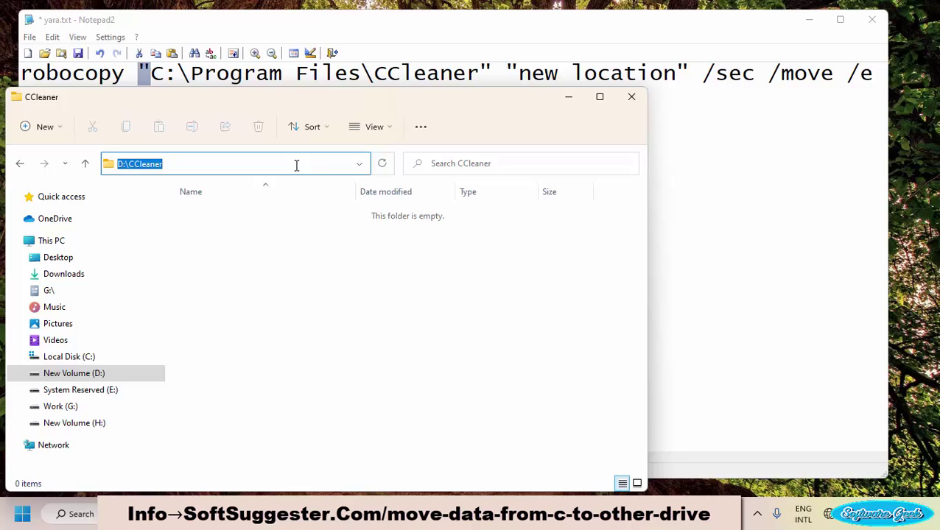
right_click(296, 165)
click(203, 196)
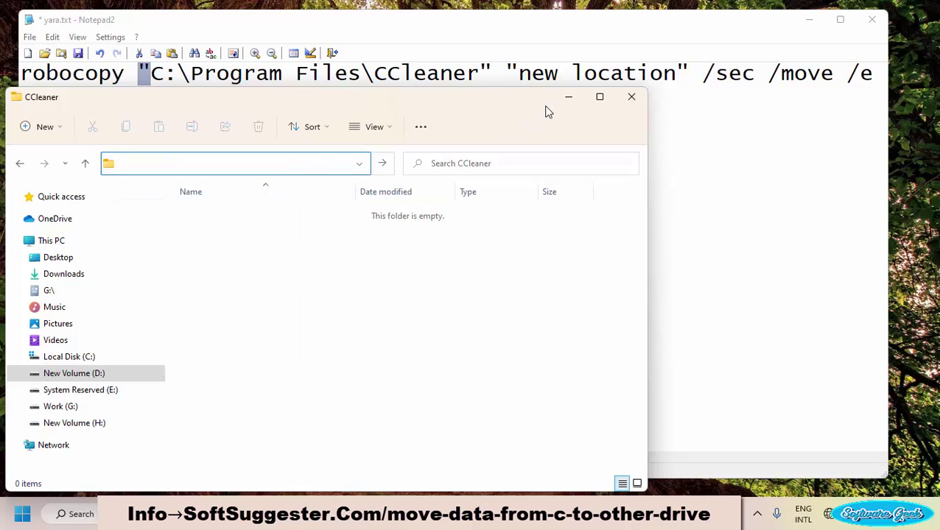
click(568, 97)
drag(519, 73, 673, 73)
- Paste D:\CCleaner over 'new location' in both the robocopy and mklink lines
right_click(659, 81)
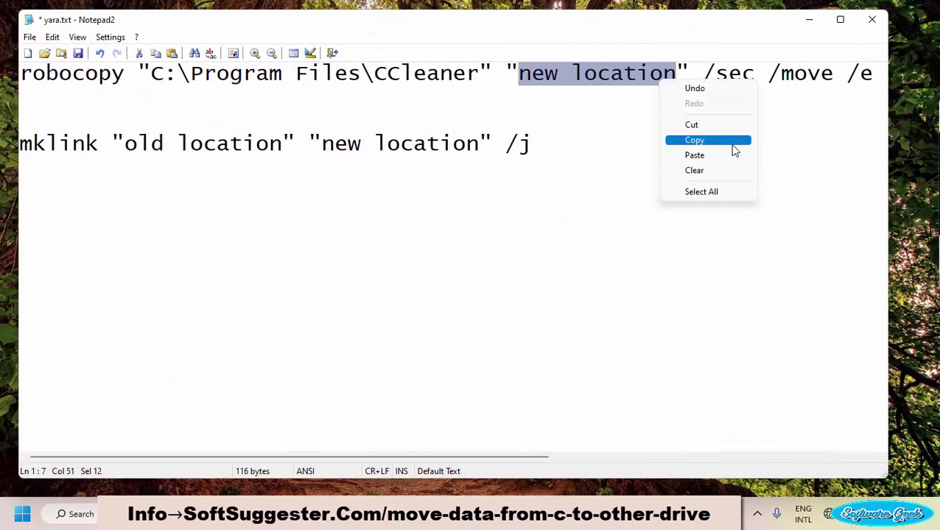
click(693, 155)
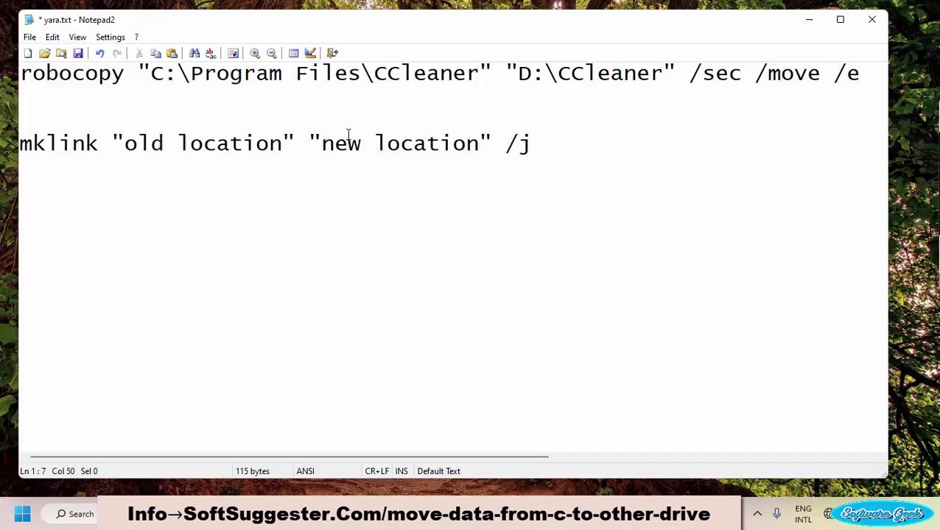
mouse_move(330, 148)
mouse_down()
mouse_move(478, 144)
mouse_move(319, 144)
mouse_up()
right_click(335, 163)
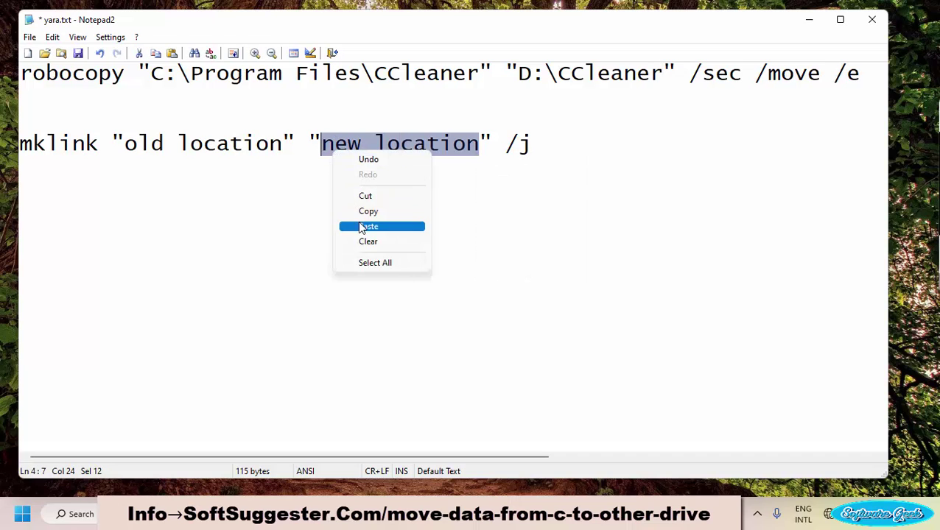
click(372, 225)
- Copy C:\Program Files\CCleaner into the mklink 'old location', then search Windows for cmd
drag(479, 73, 151, 73)
right_click(183, 72)
click(222, 132)
drag(282, 144, 124, 143)
right_click(151, 148)
click(197, 222)
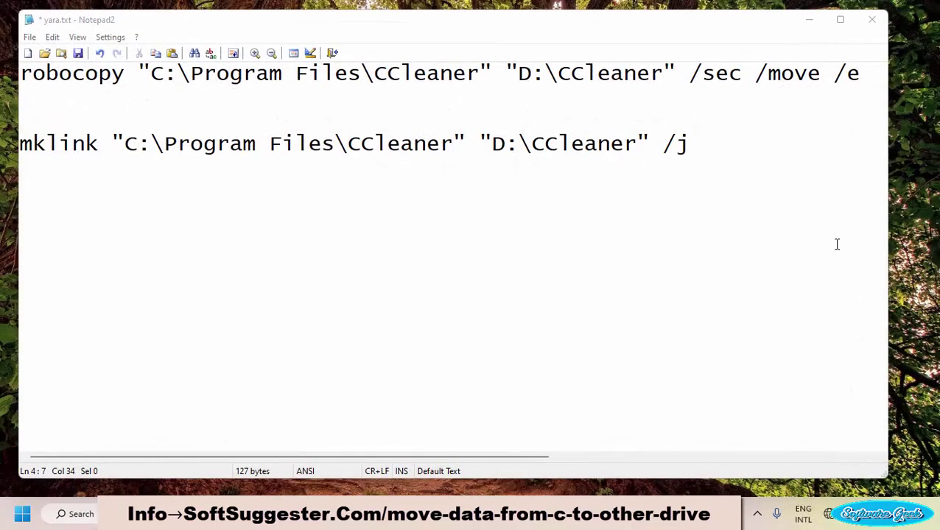
key(super)
text(cmd)
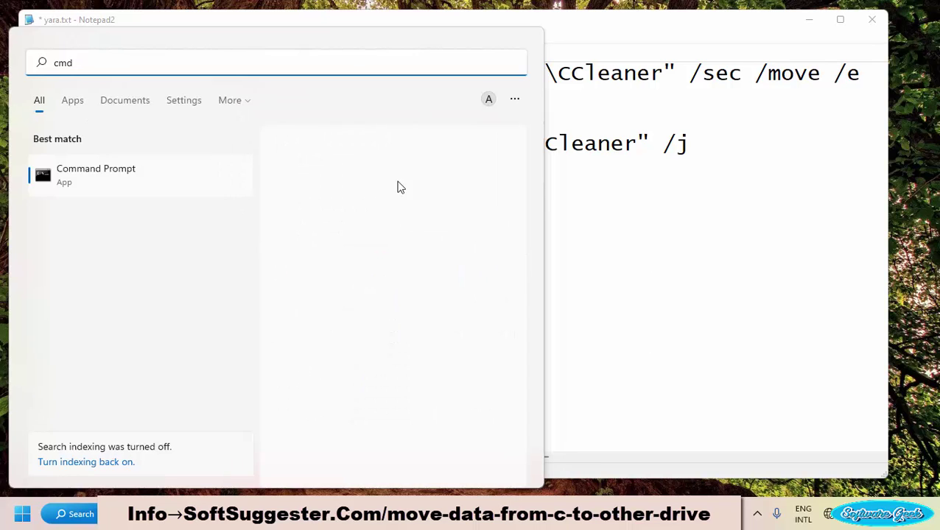
- Launch Command Prompt as administrator
right_click(403, 175)
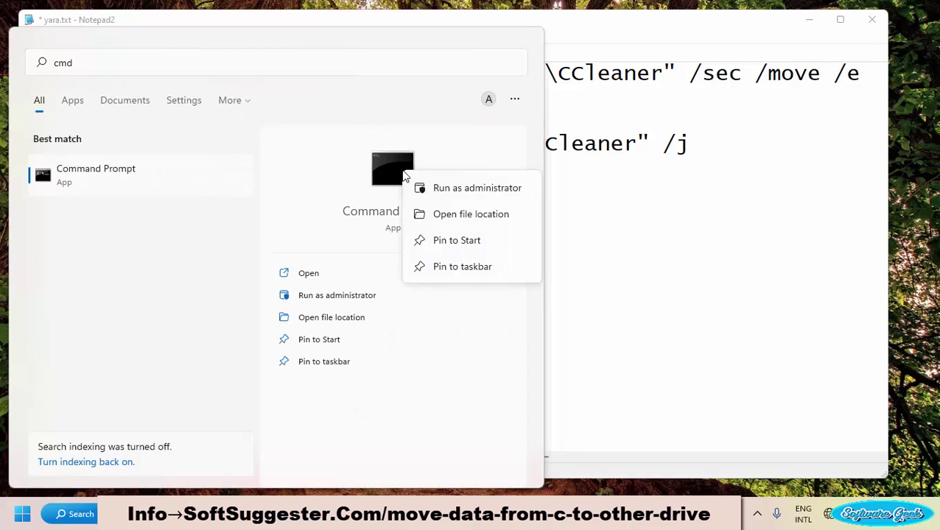
click(512, 199)
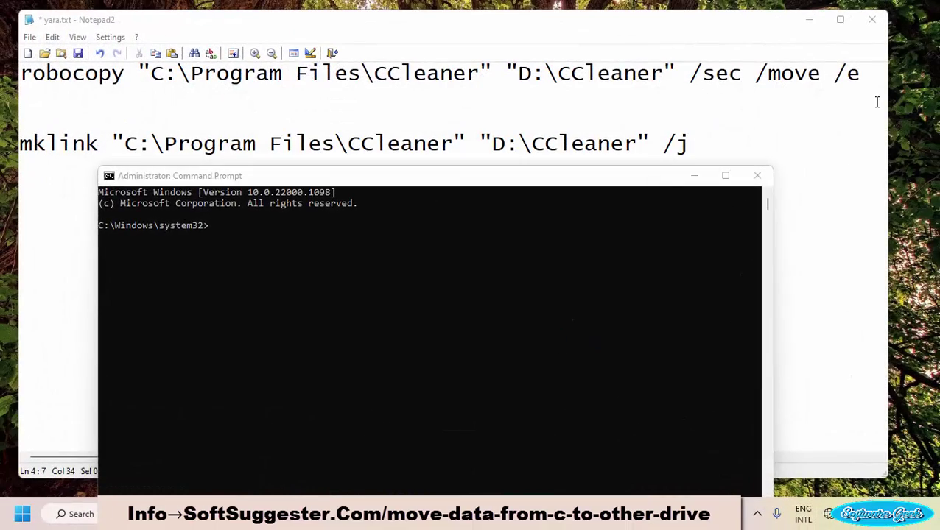
drag(860, 73, 19, 74)
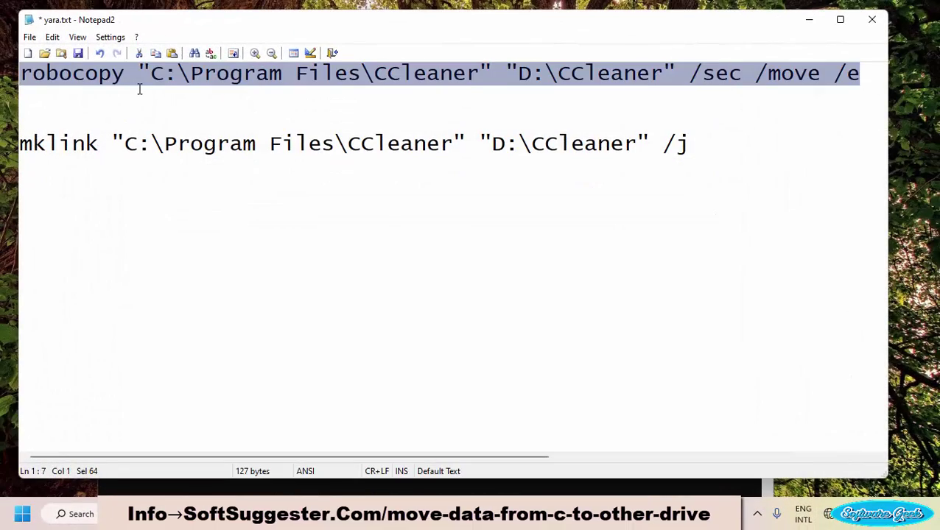
- Copy the complete robocopy line from Notepad2 and bring the admin console forward
click(139, 89)
right_click(139, 88)
click(112, 77)
triple_click(109, 74)
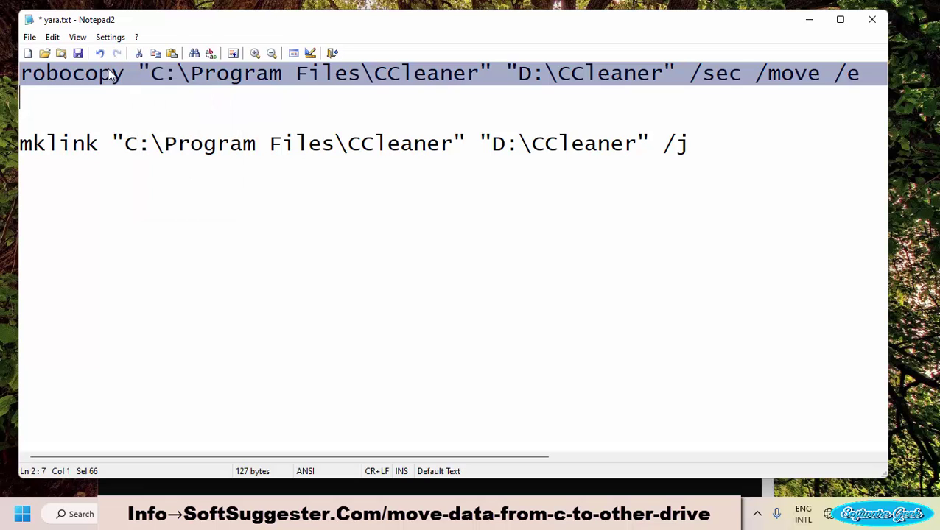
right_click(109, 74)
click(160, 130)
click(553, 495)
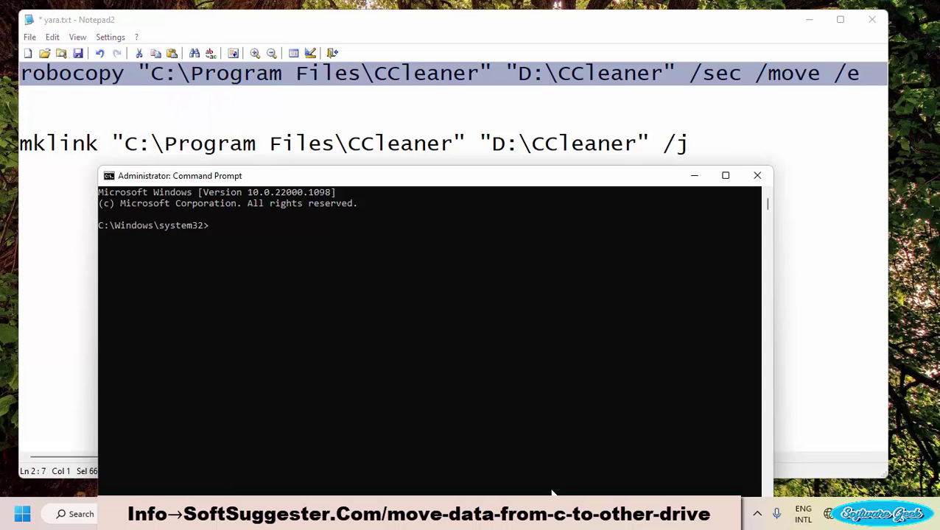
- Run robocopy to move CCleaner to D:\CCleaner, then mklink a junction from C:\Program Files\CCleaner
right_click(343, 463)
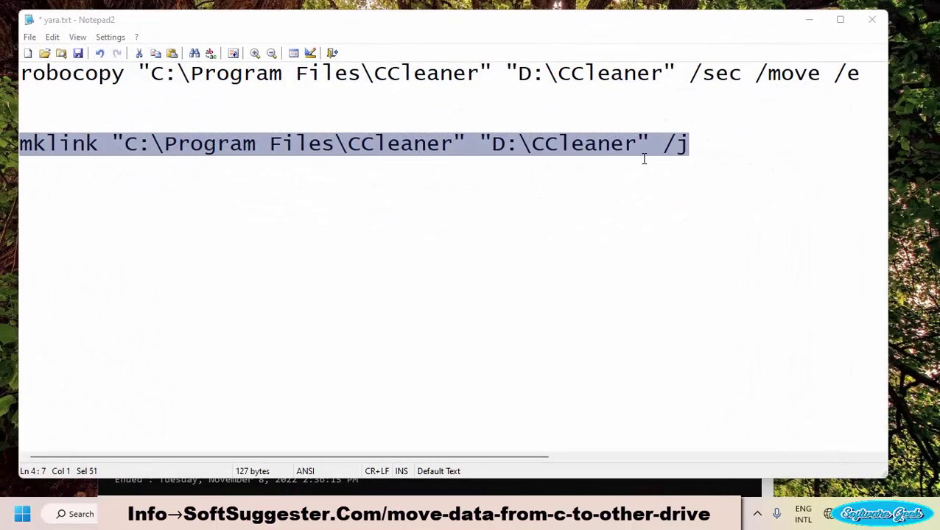
right_click(637, 160)
click(675, 218)
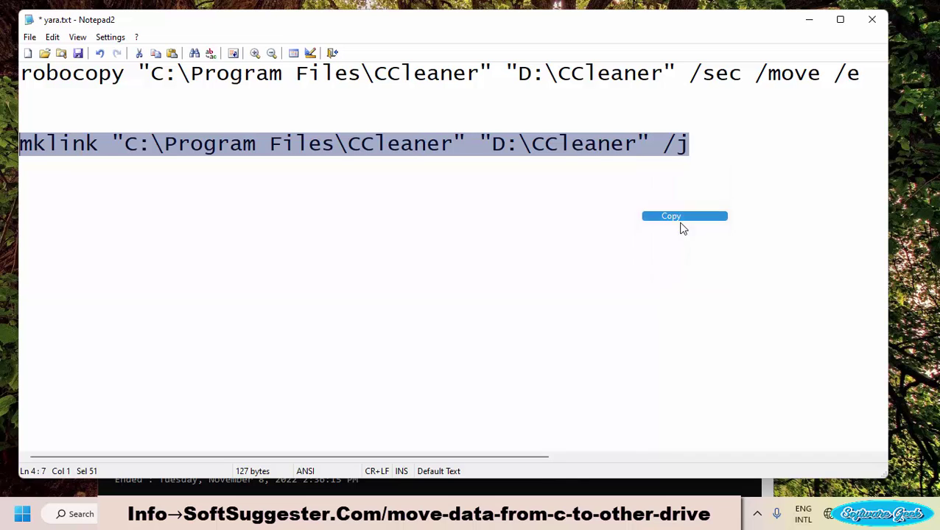
click(679, 492)
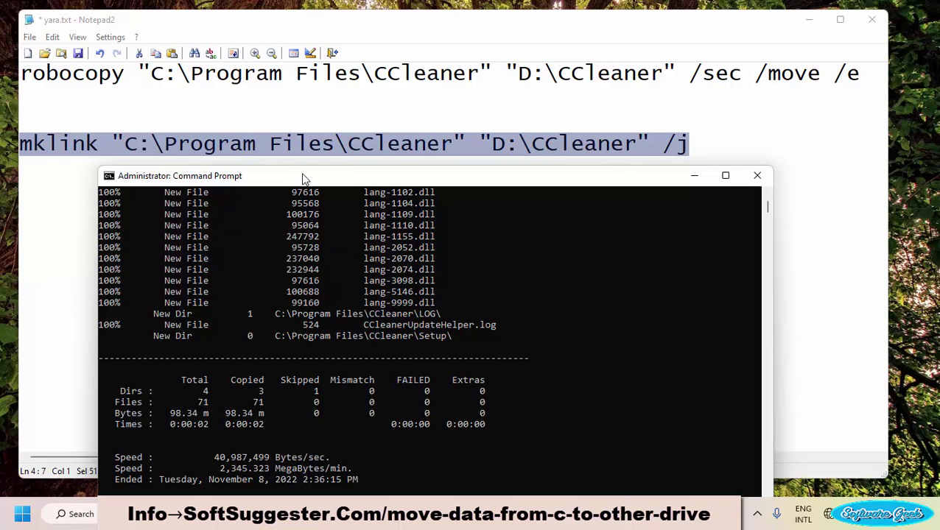
drag(304, 179, 300, 131)
key(Return)
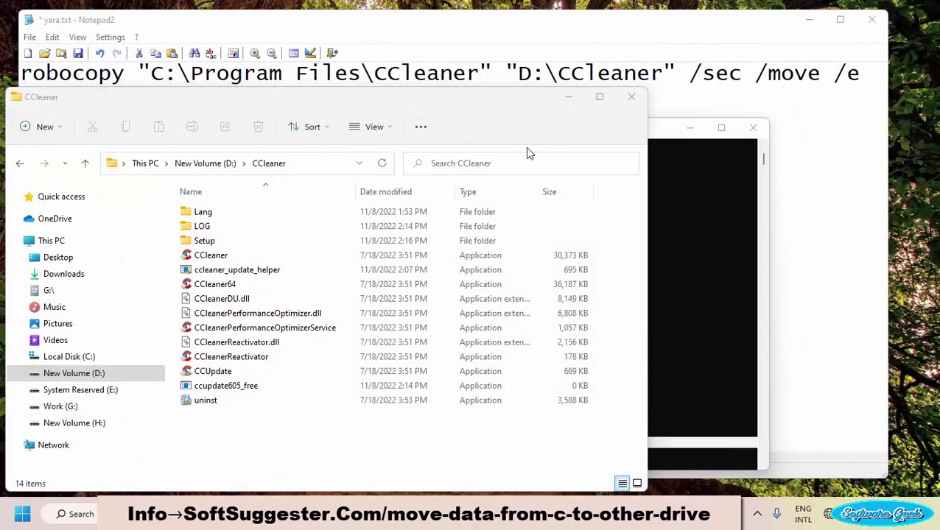
- Launch CCleaner.exe from D:\CCleaner and minimize the Notepad2 notes
click(218, 256)
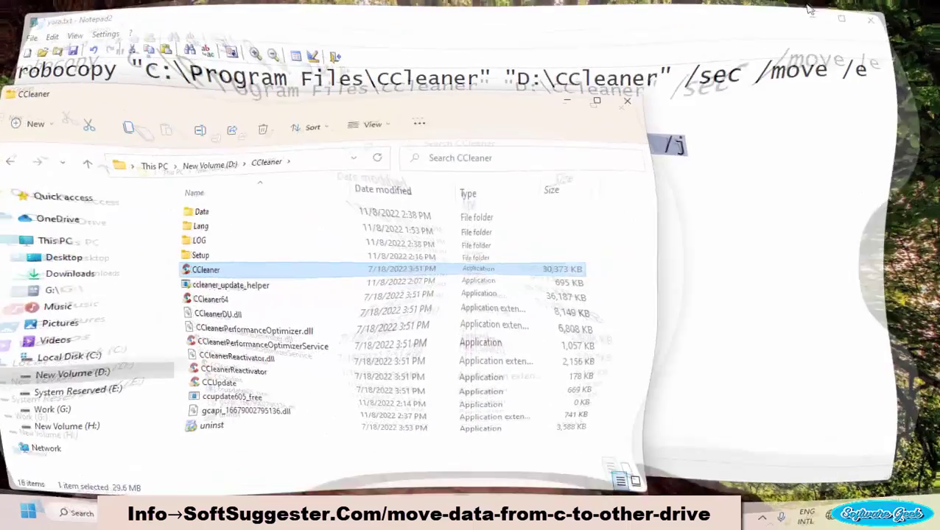
click(812, 18)
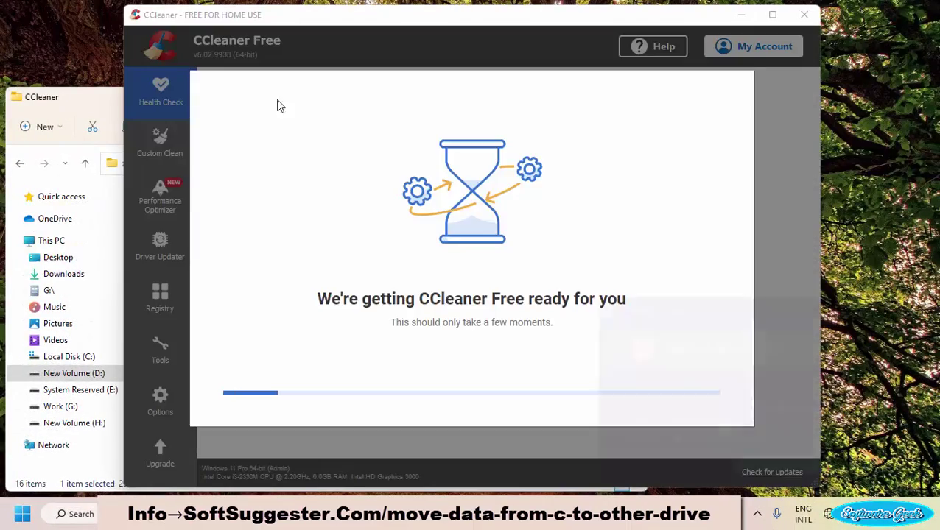
- Block the IObit startup-item alert and close the File Explorer window
click(100, 97)
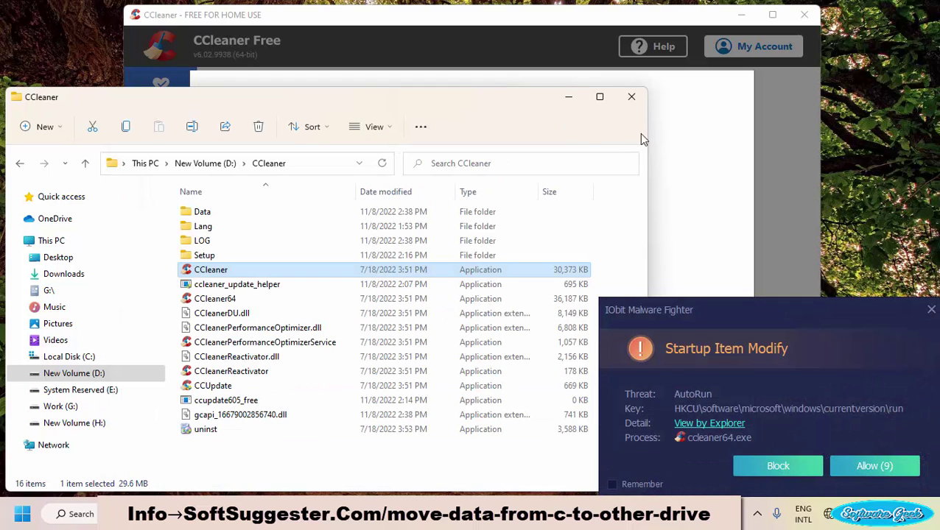
click(766, 466)
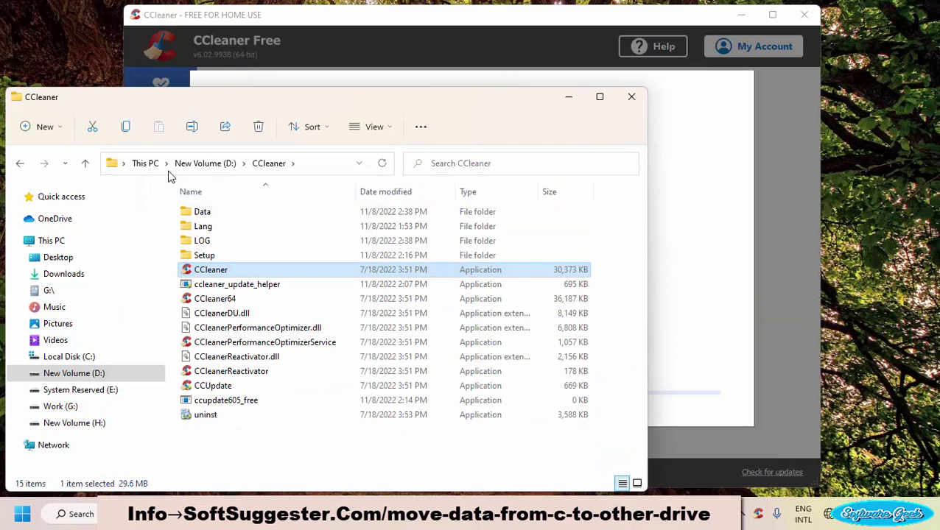
click(632, 97)
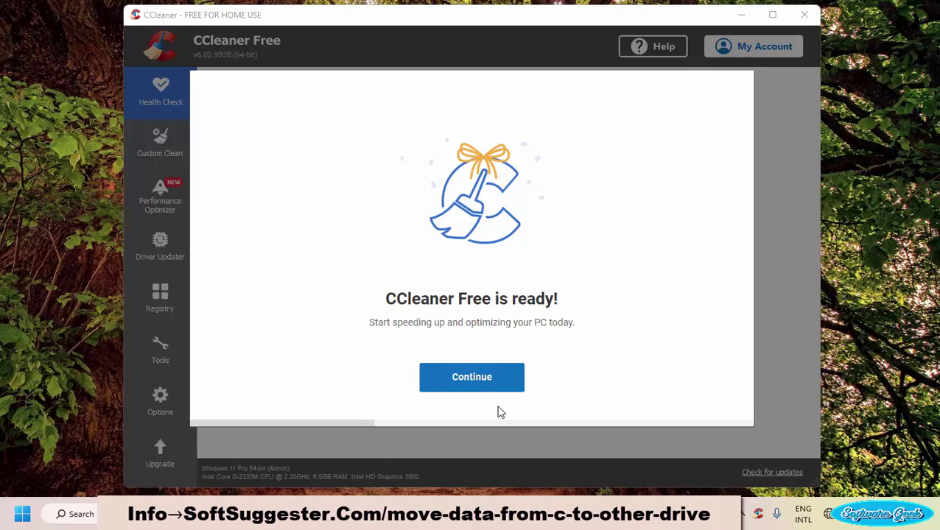
- Continue through CCleaner's welcome pages to Start CCleaner and dismiss the Smart Cleaning notice
click(475, 391)
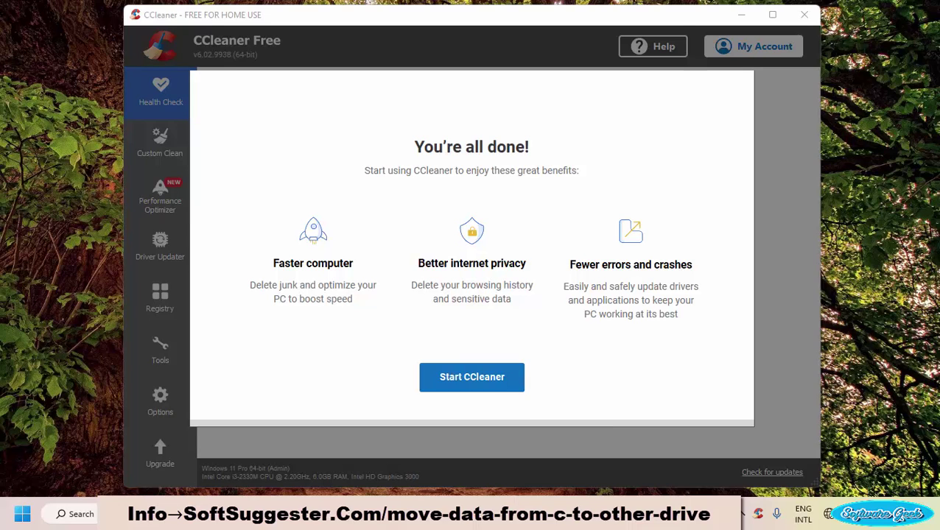
click(475, 391)
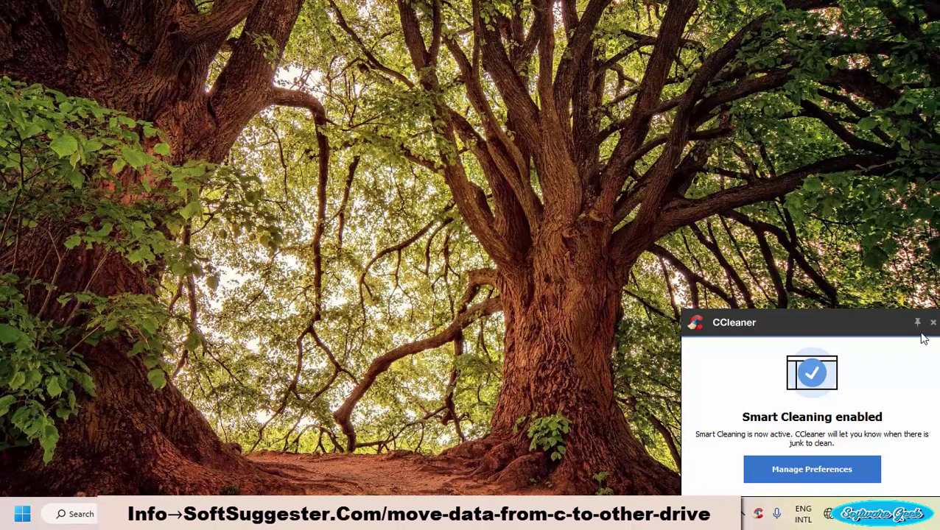
click(934, 323)
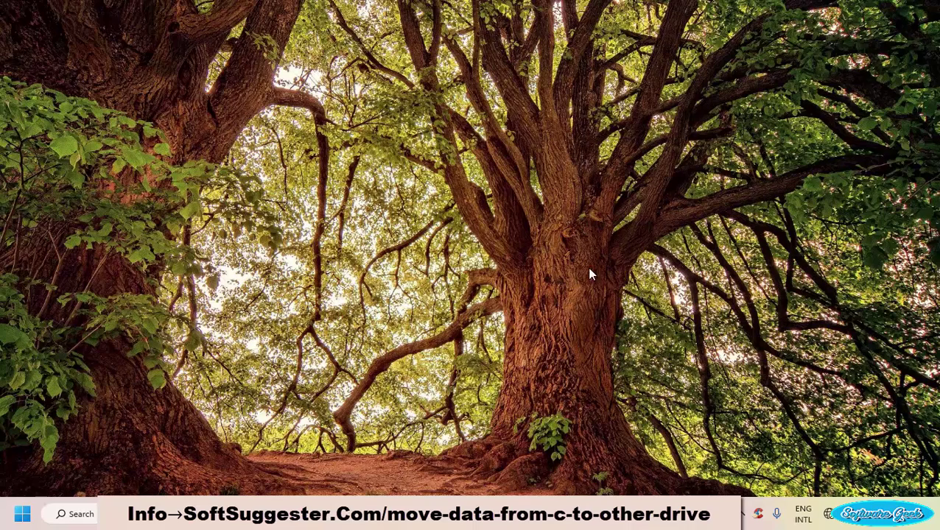